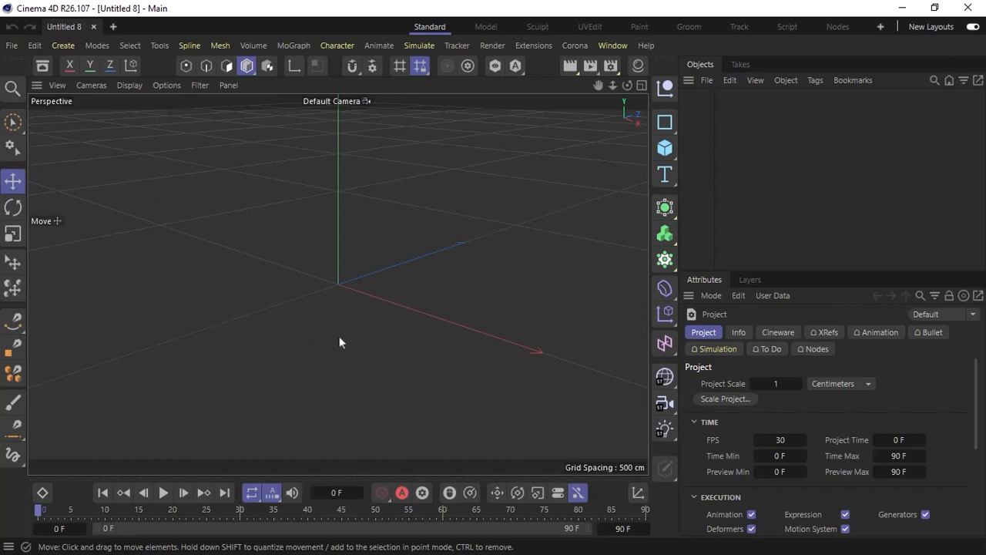
Add a cube primitive at the origin of the empty scene
scroll(407, 250, down, 3)
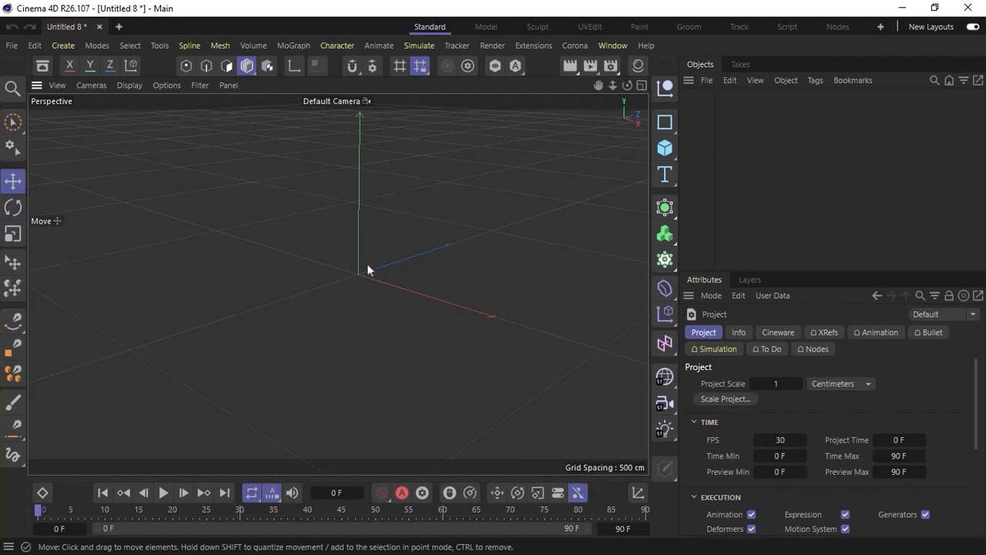
mouse_move(377, 273)
alt+mouse_down()
mouse_move(347, 314)
mouse_move(366, 242)
mouse_move(399, 253)
mouse_move(406, 284)
mouse_move(379, 287)
alt+mouse_up()
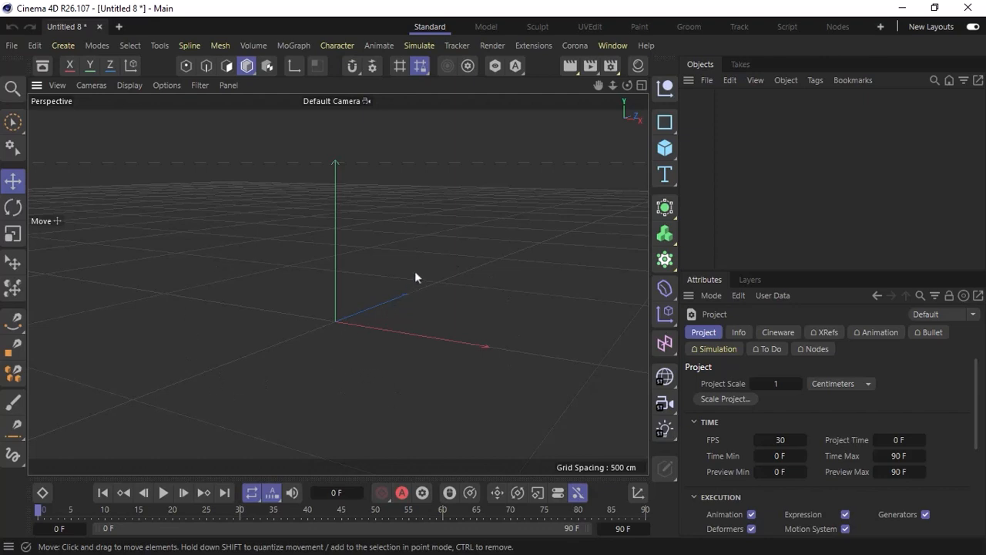
alt+drag(415, 277, 390, 302)
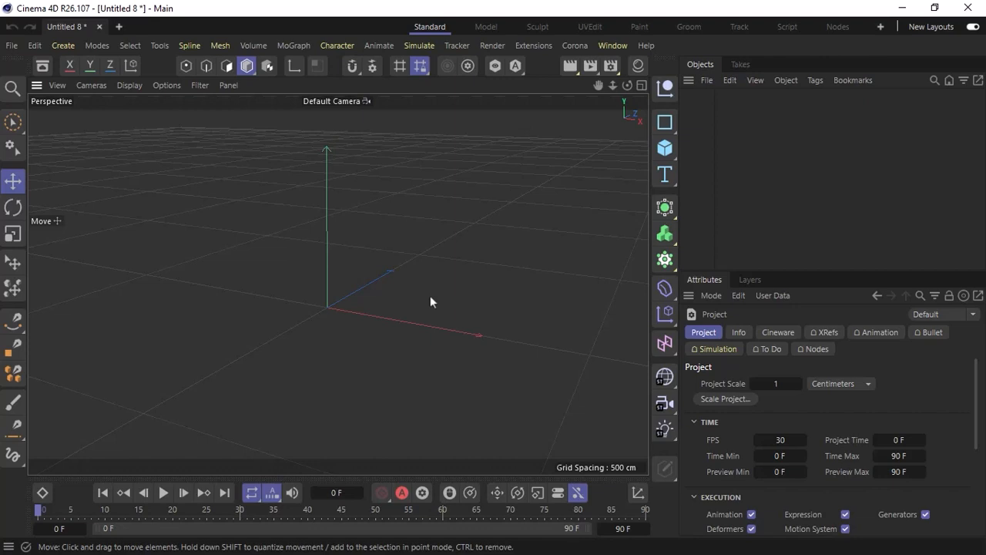
click(665, 147)
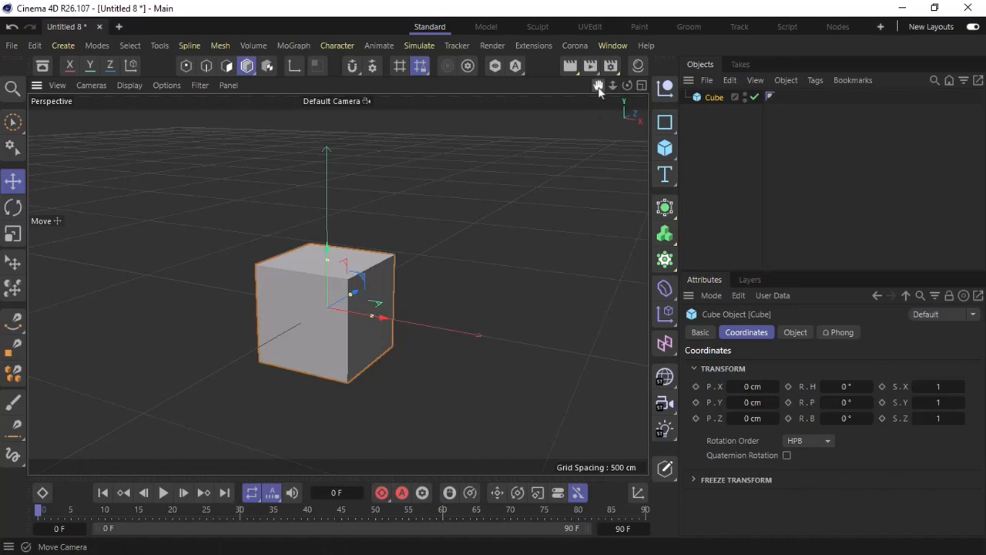
Pan, zoom out and orbit the perspective camera around the cube
drag(599, 86, 337, 283)
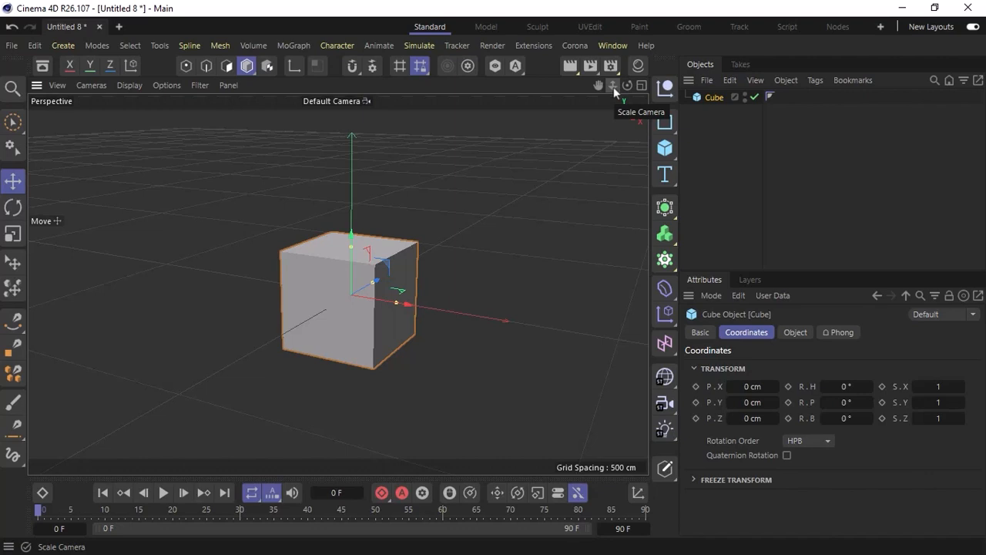
drag(613, 85, 338, 284)
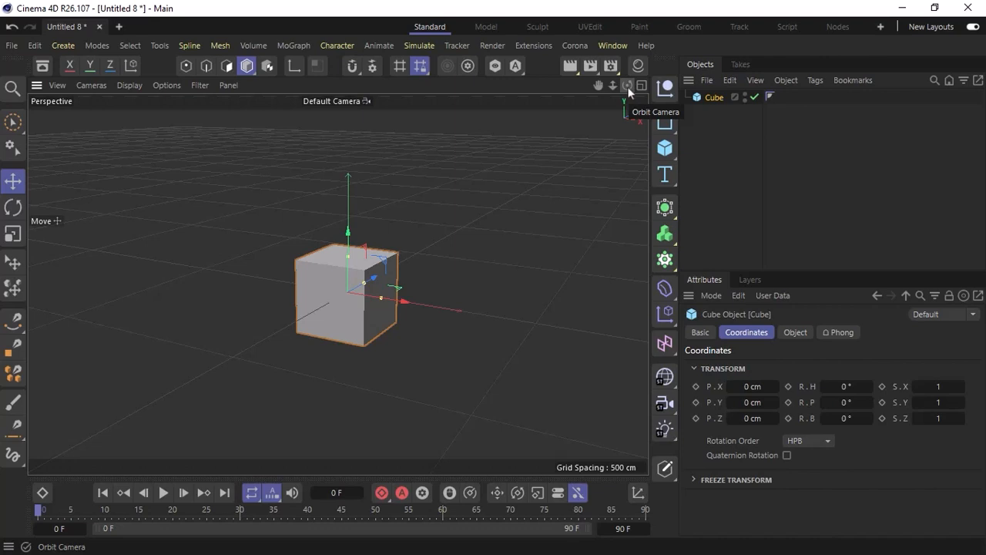
drag(628, 86, 556, 109)
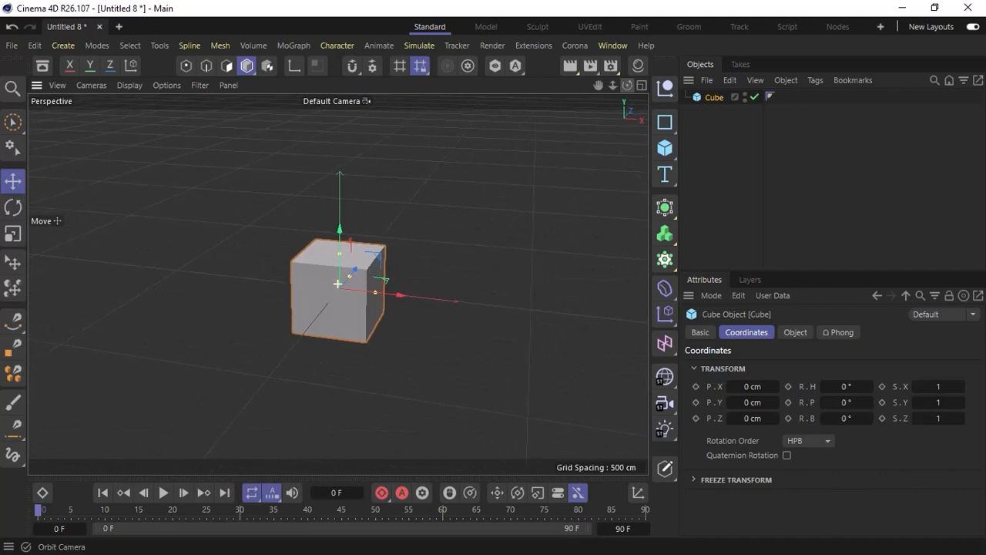
Switch to the four-view layout and examine the cube in the maximized Top and Front views, ending in the full Perspective view
click(641, 87)
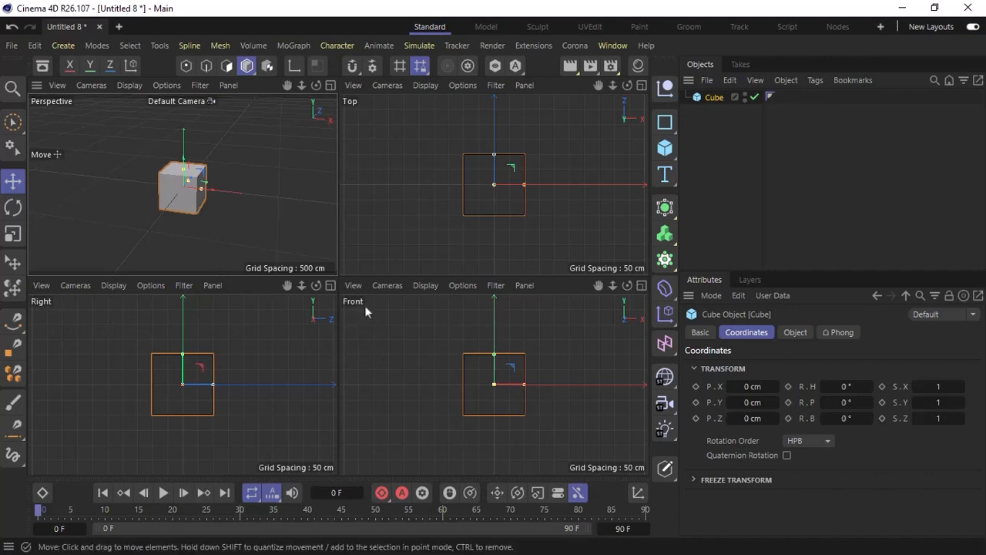
click(398, 226)
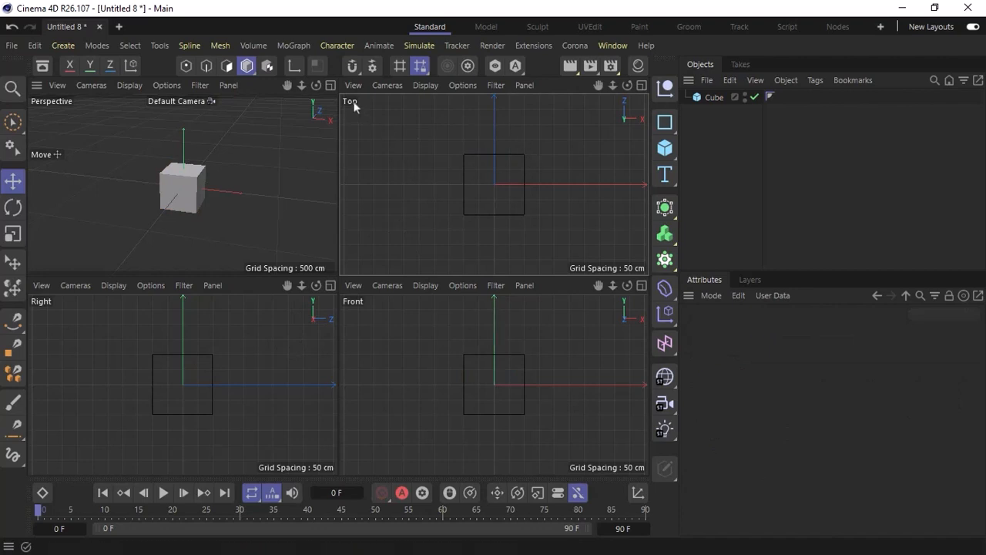
click(641, 86)
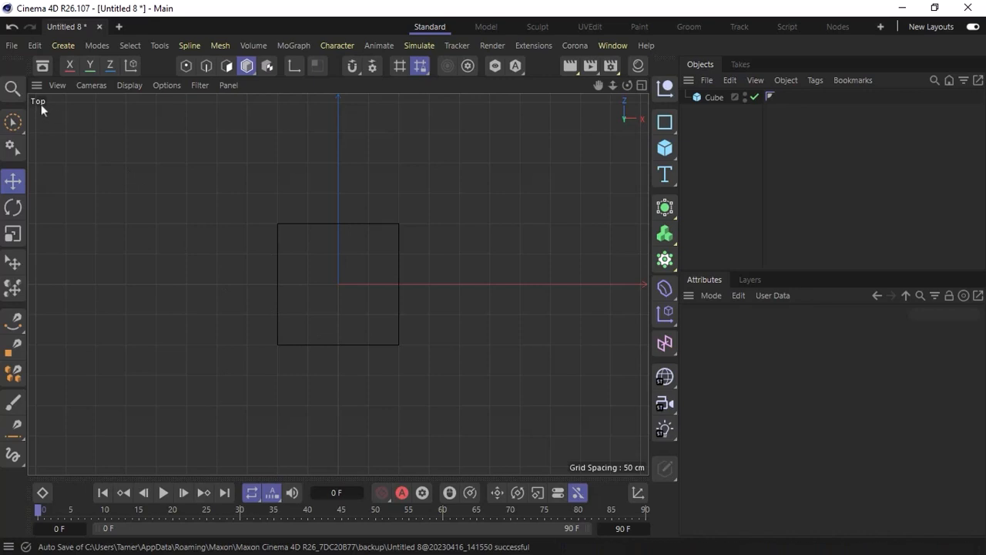
click(641, 85)
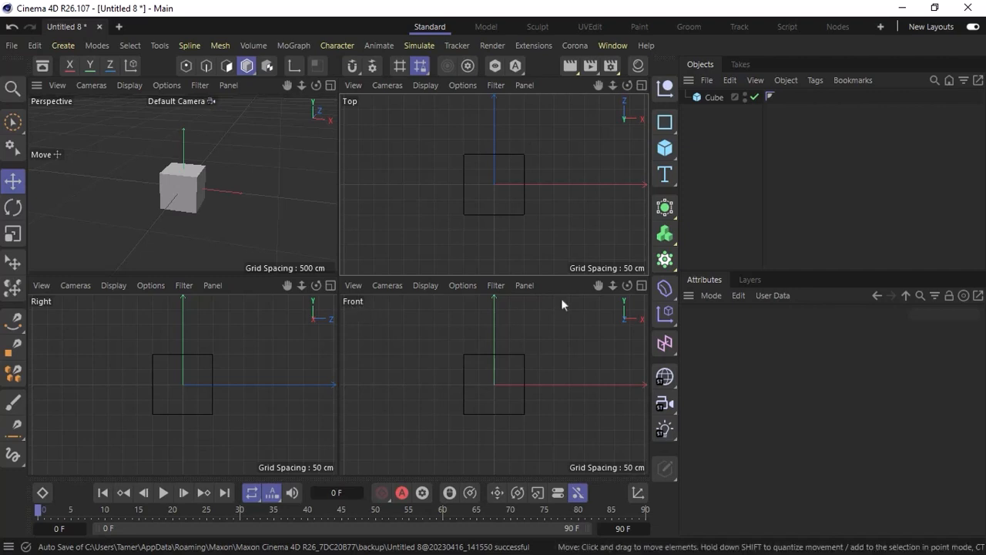
click(643, 285)
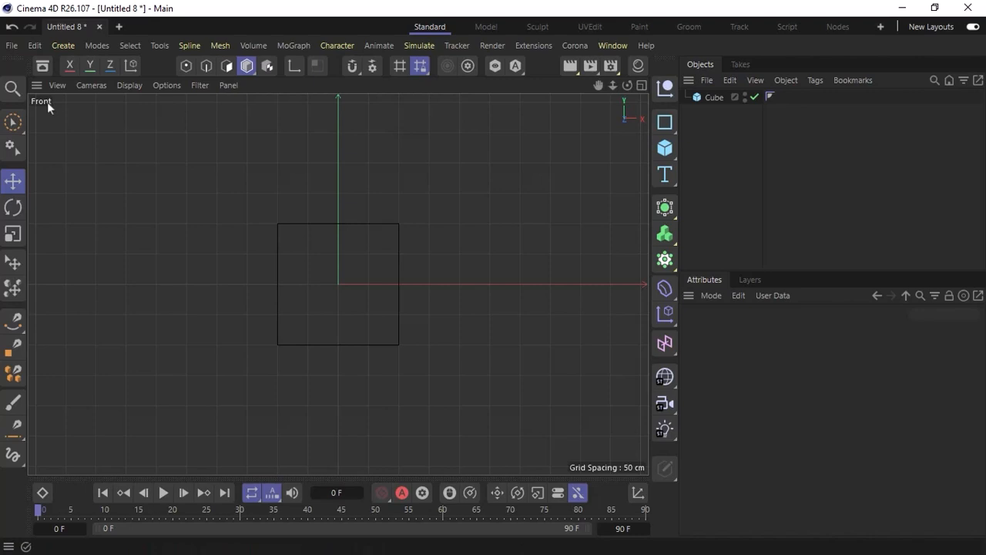
click(642, 86)
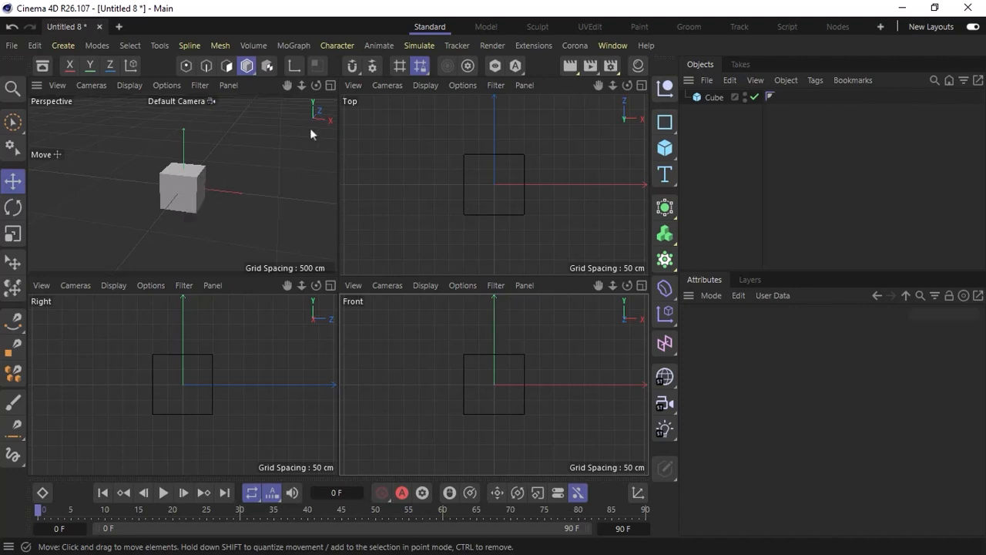
click(331, 84)
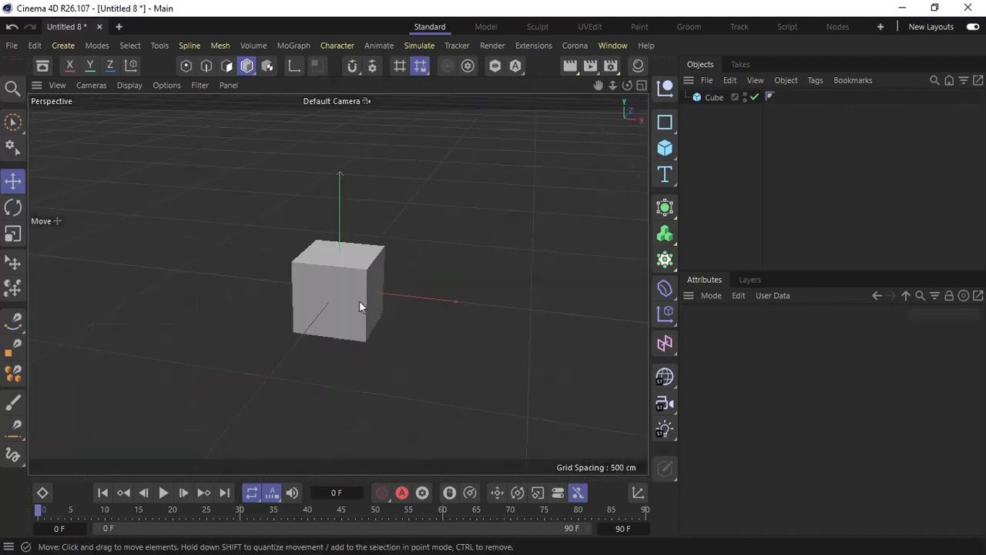
Orbit and pan around the cube in Perspective, checking the four-view layout in between
alt+drag(357, 302, 281, 350)
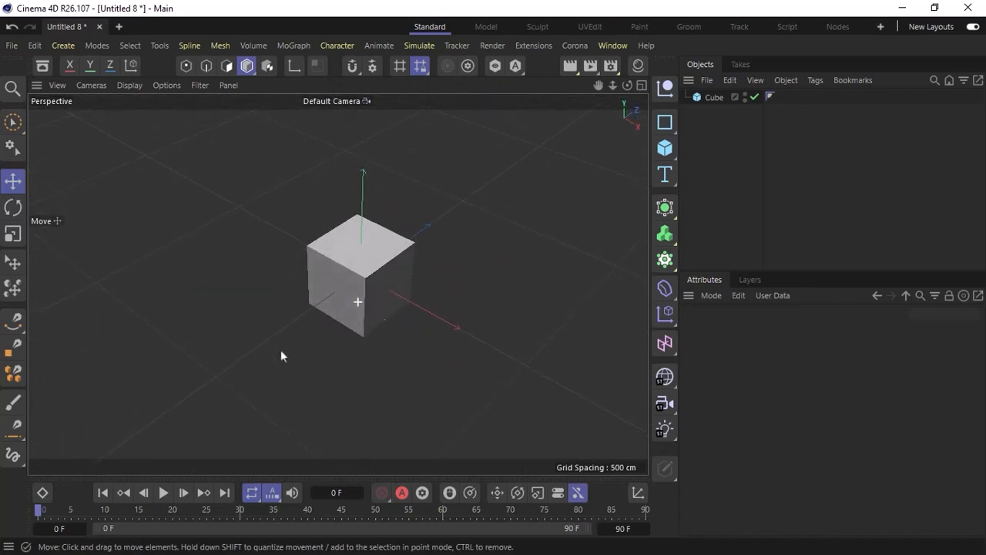
alt+middle_drag(362, 296, 285, 286)
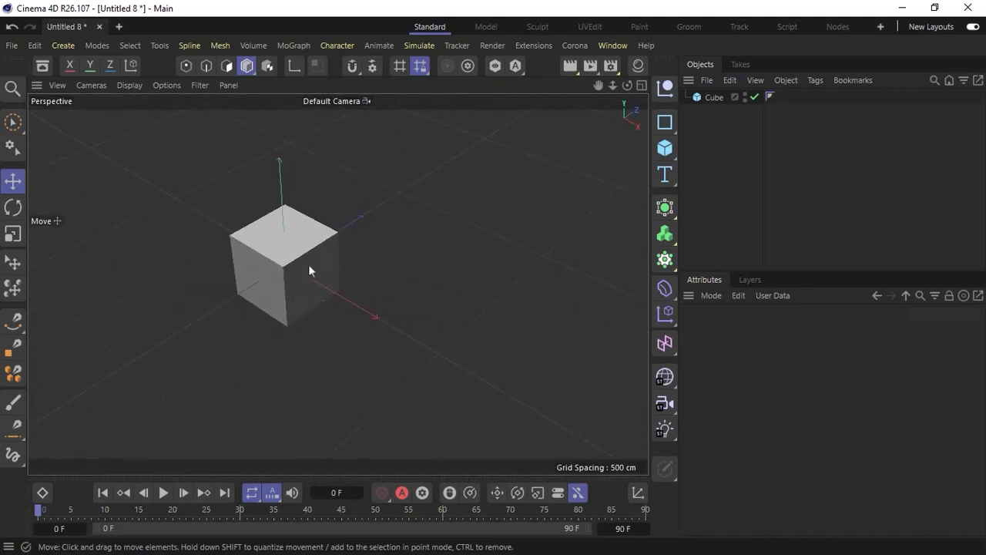
click(641, 85)
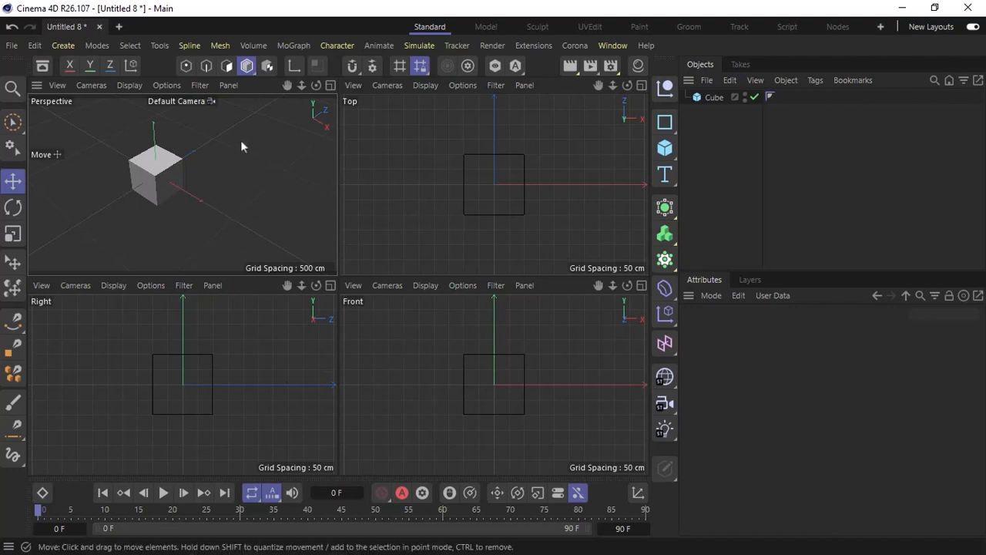
click(330, 86)
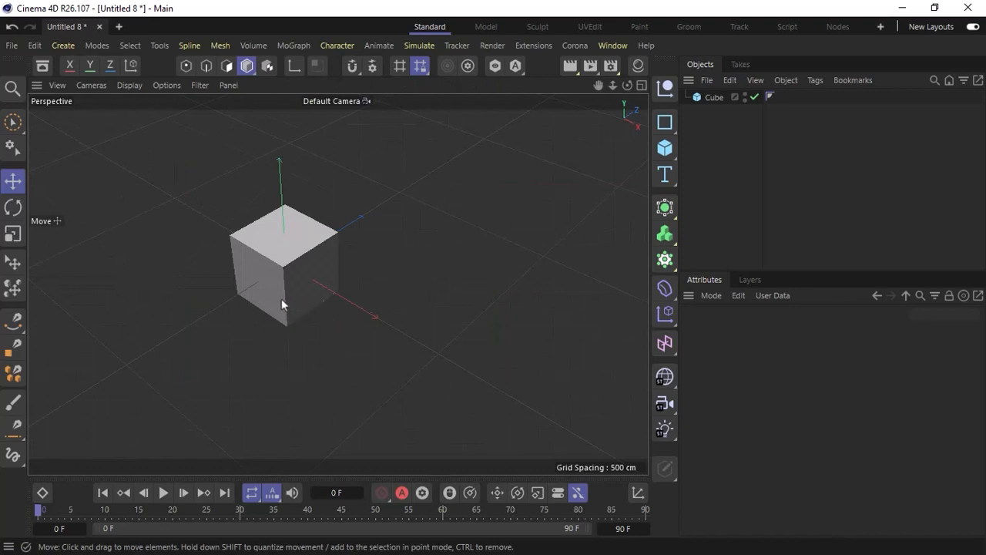
alt+drag(281, 298, 316, 298)
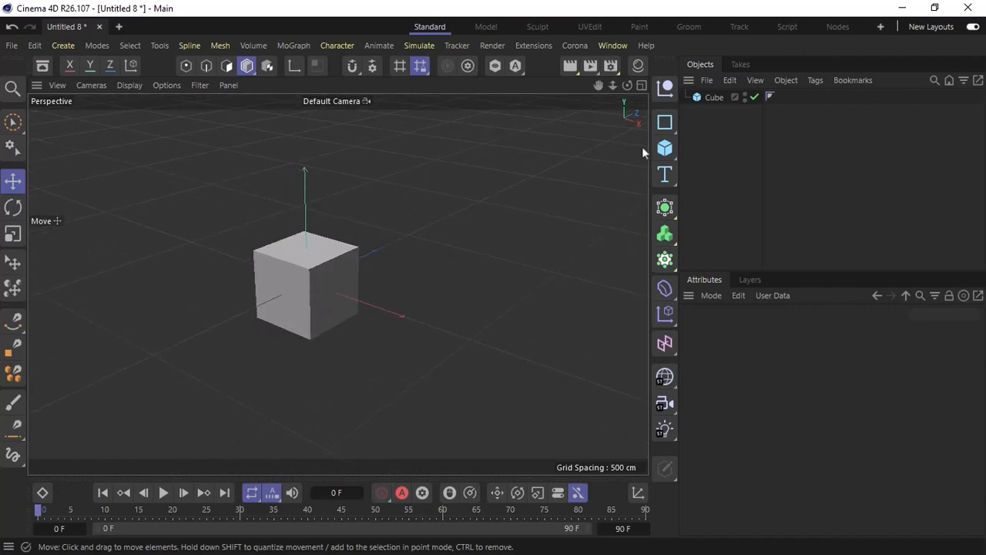
Add a sphere primitive and move it along the X axis to about 360 cm, beside the cube
click(665, 147)
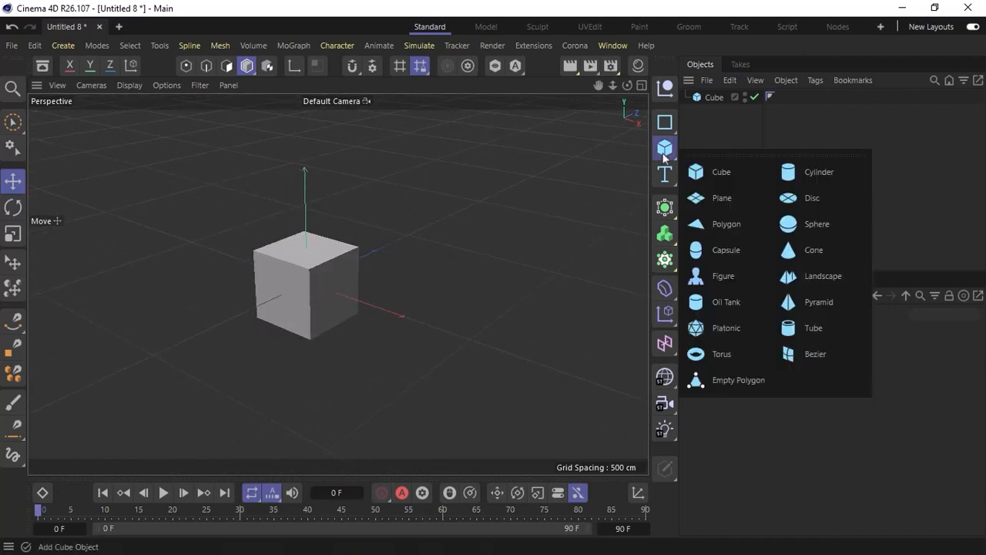
click(817, 225)
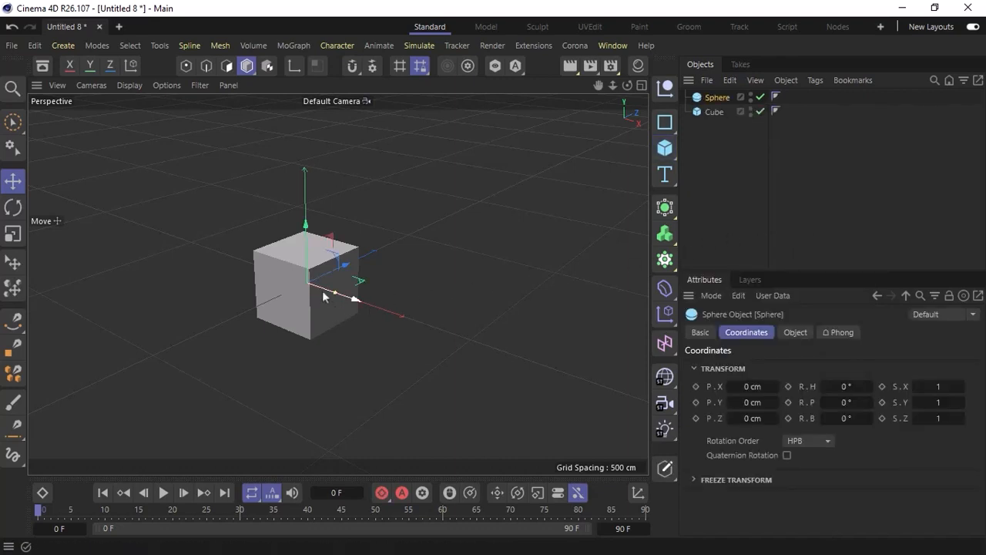
drag(324, 296, 447, 330)
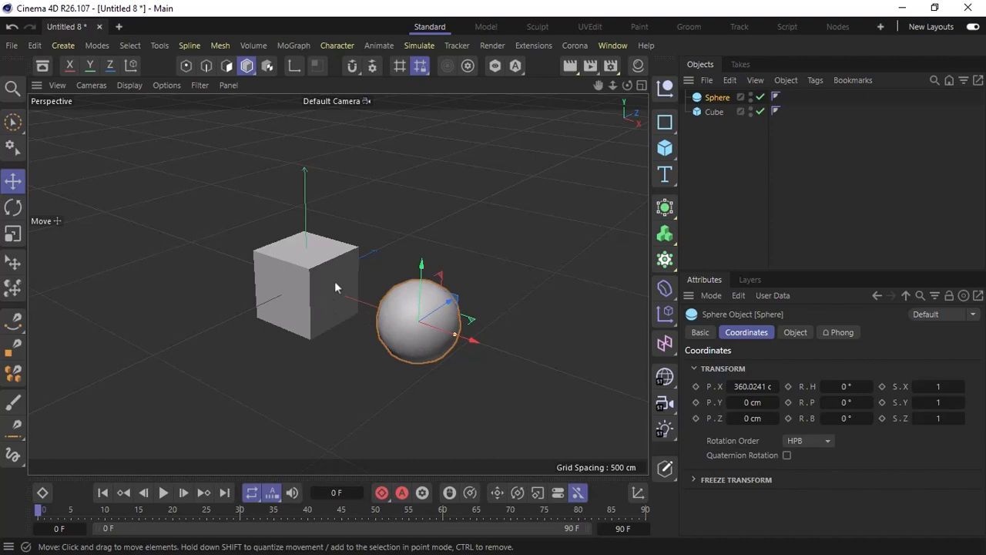
click(667, 149)
Display the cube and sphere in the four-view layout and select the cube
click(642, 85)
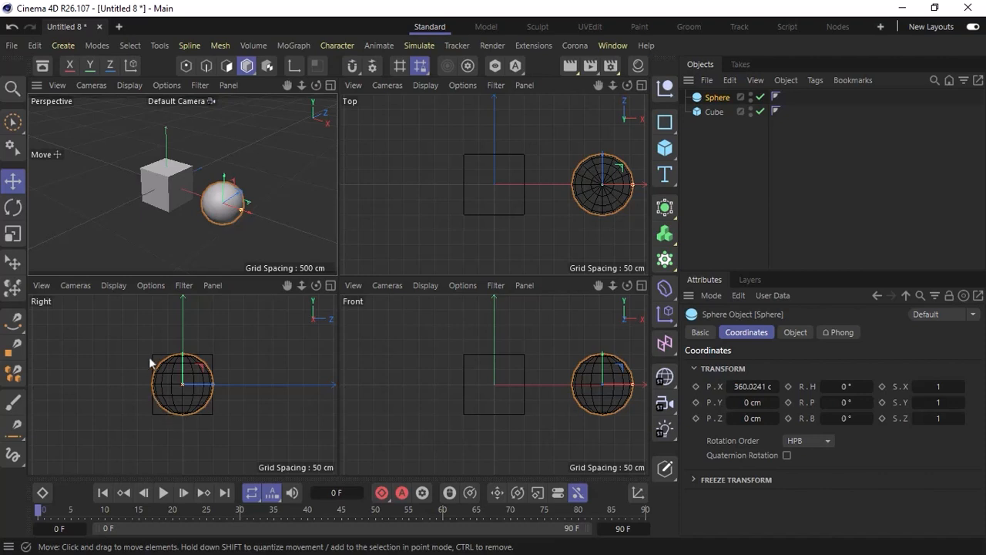
click(109, 345)
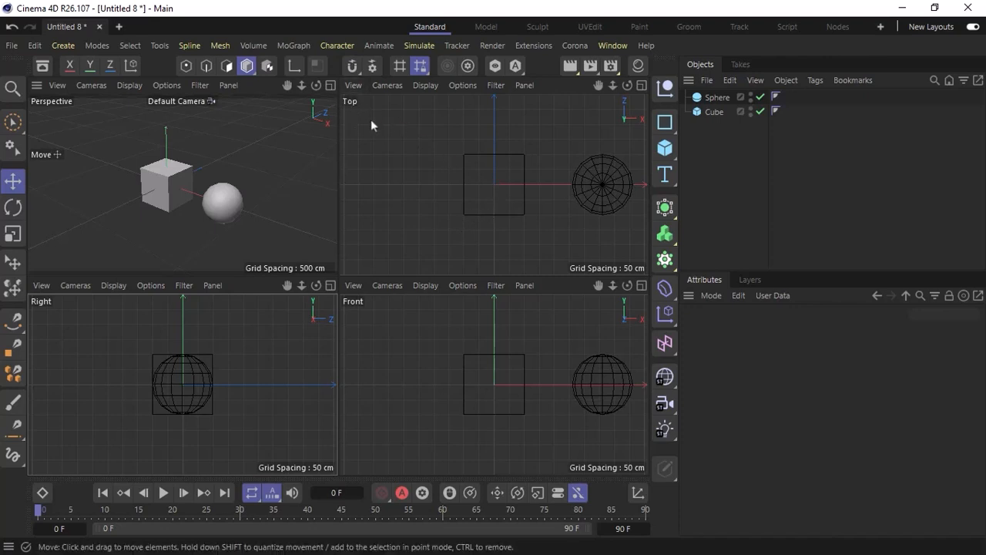
click(171, 182)
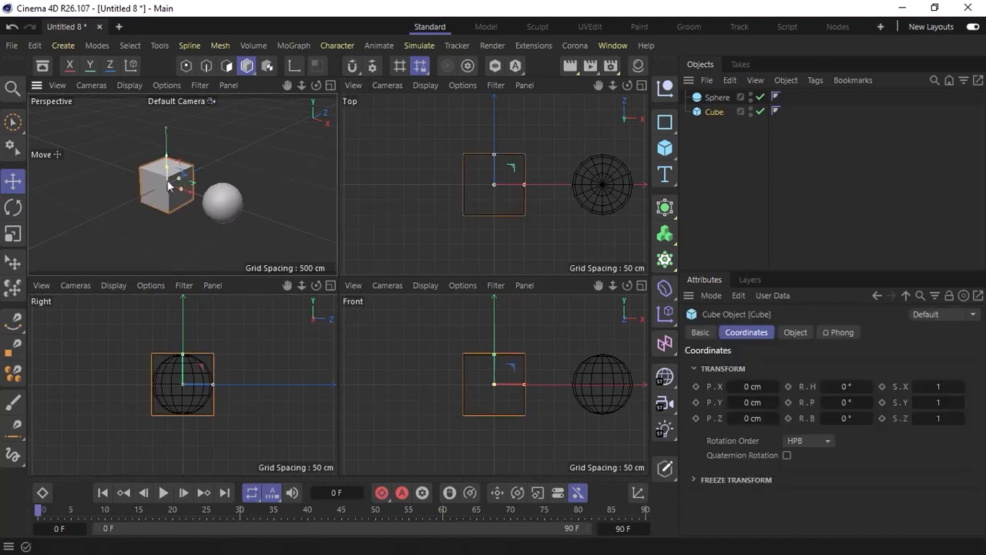
Orbit the Perspective view around the cube and sphere to compare it with the Top, Front and Right views
alt+drag(164, 163, 262, 310)
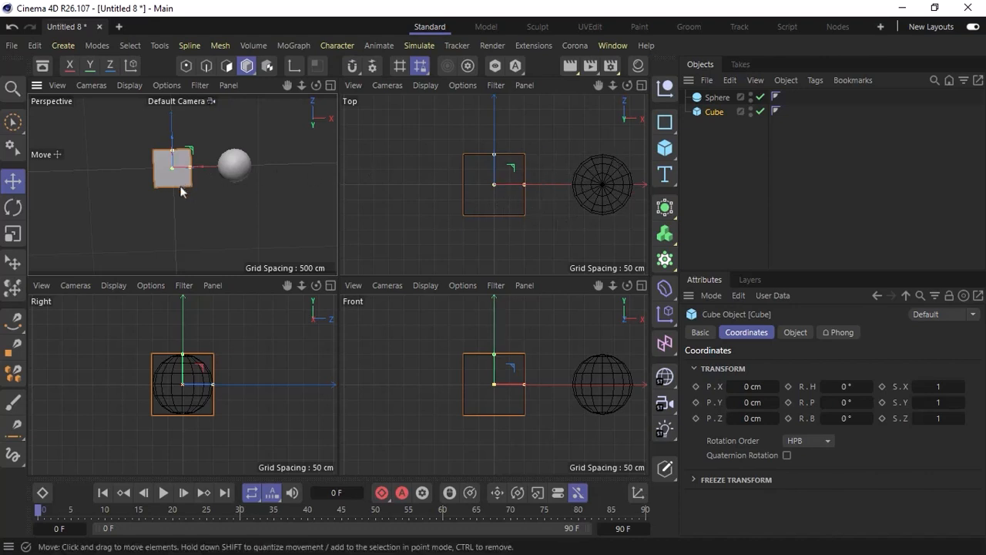
alt+drag(179, 174, 182, 185)
alt+drag(193, 249, 150, 131)
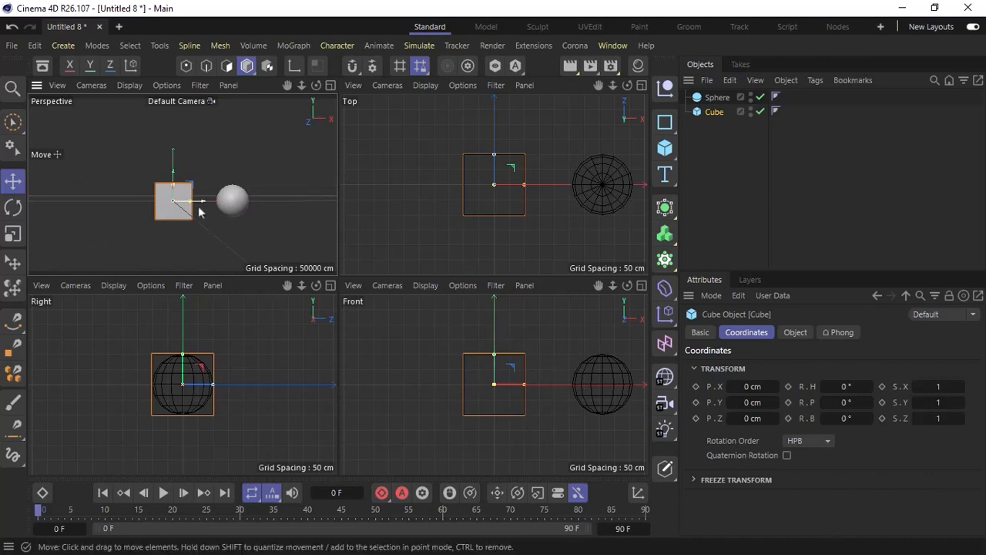
mouse_move(231, 198)
alt+mouse_down()
mouse_move(149, 205)
mouse_move(238, 201)
alt+mouse_up()
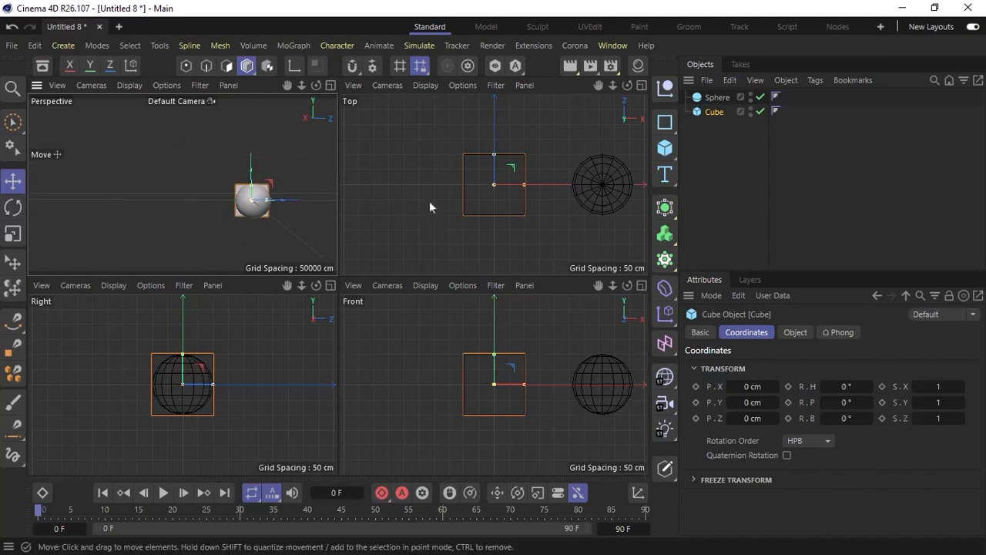
mouse_move(243, 199)
alt+mouse_down()
mouse_move(339, 201)
mouse_move(268, 212)
mouse_move(296, 215)
mouse_move(307, 211)
mouse_move(233, 197)
alt+mouse_up()
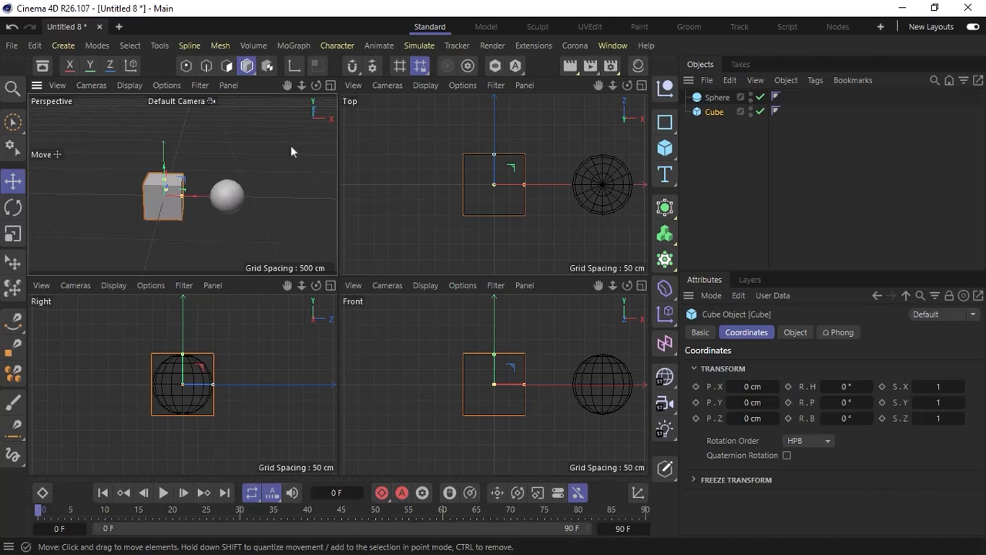
Maximize the Perspective view and pan the camera across the cube and sphere
click(330, 85)
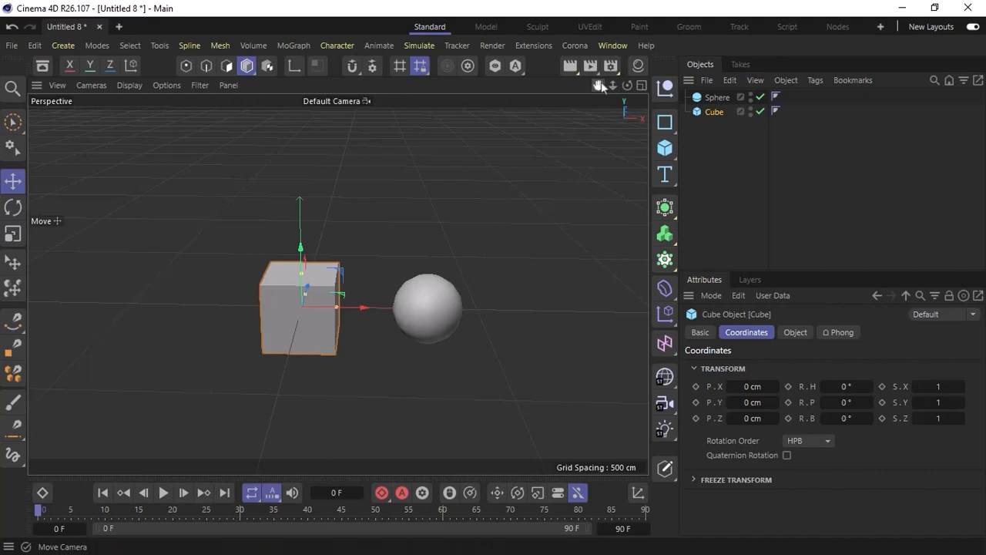
drag(599, 86, 565, 140)
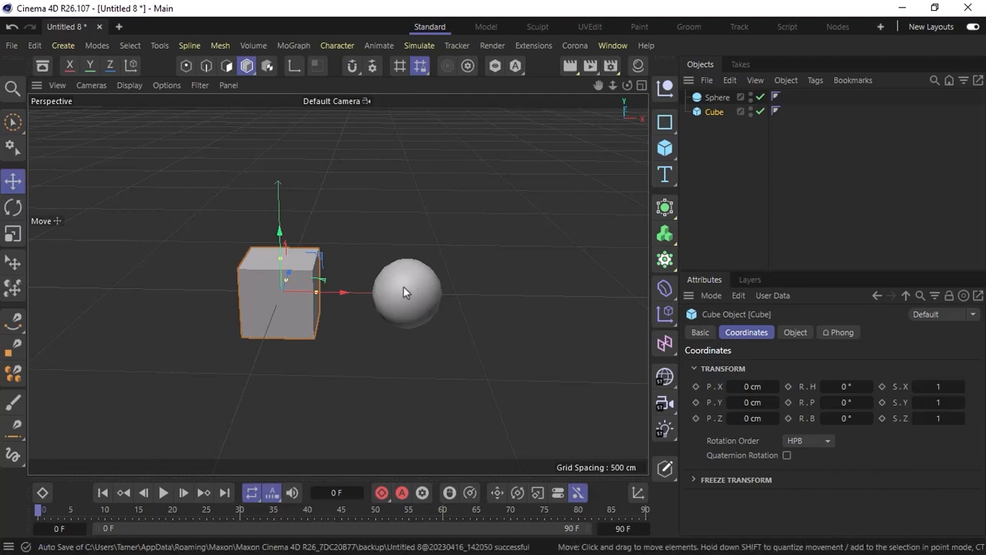
mouse_move(403, 286)
alt+mouse_down()
mouse_move(251, 275)
mouse_move(279, 329)
mouse_move(449, 337)
mouse_move(554, 241)
mouse_move(339, 220)
mouse_move(321, 290)
mouse_move(457, 284)
mouse_move(407, 213)
mouse_move(298, 270)
mouse_move(451, 320)
mouse_move(466, 234)
mouse_move(409, 221)
mouse_move(301, 226)
mouse_move(333, 319)
mouse_move(388, 294)
mouse_move(391, 260)
alt+mouse_up()
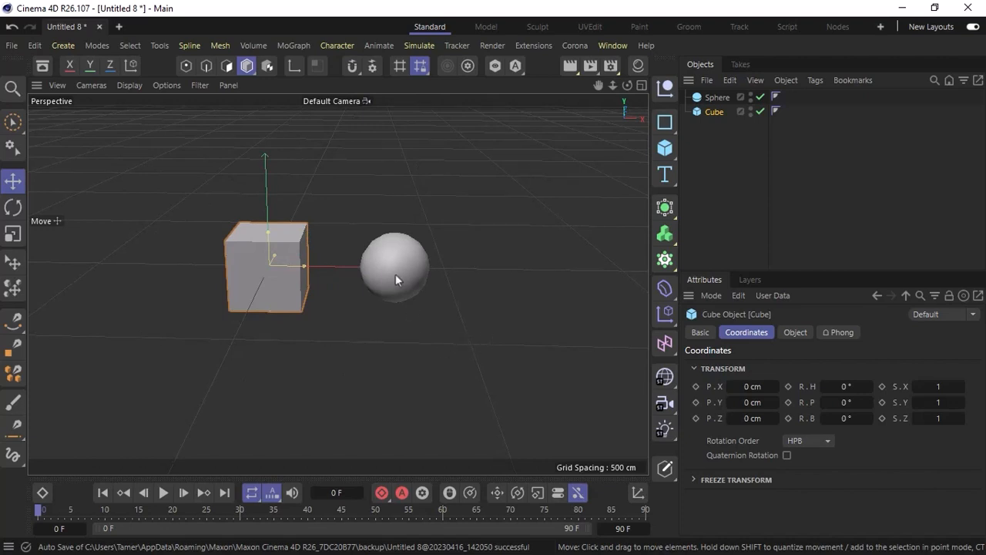
mouse_move(395, 274)
alt+mouse_down()
mouse_move(282, 261)
mouse_move(369, 335)
mouse_move(426, 258)
mouse_move(391, 265)
alt+mouse_up()
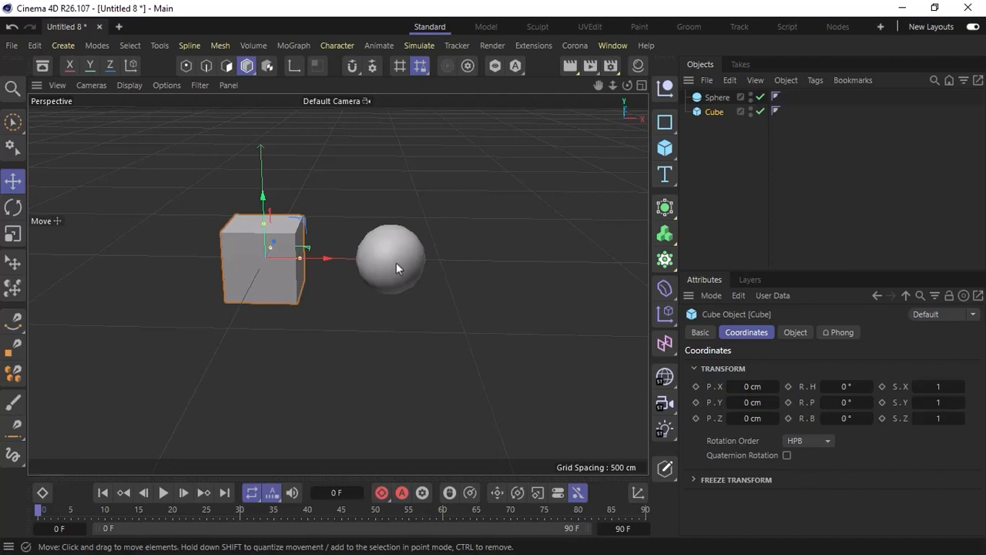
alt+middle_drag(396, 262, 386, 287)
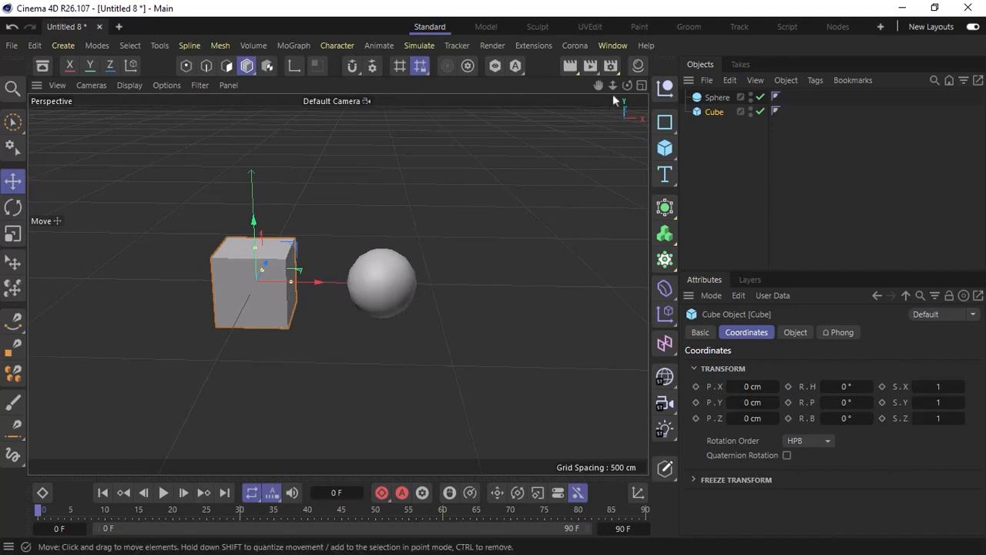
Zoom the Perspective camera in and out repeatedly on the cube and sphere
drag(612, 85, 605, 87)
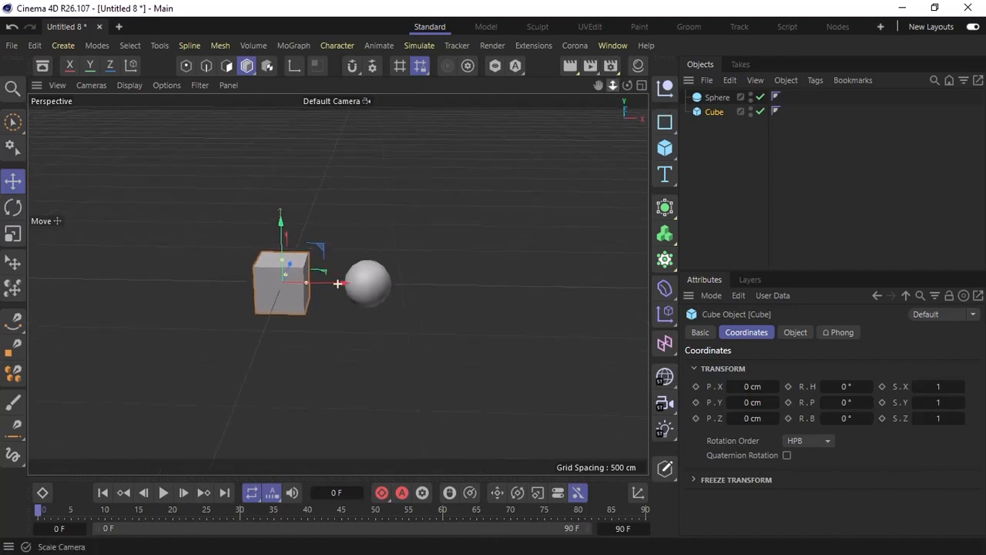
scroll(337, 284, up, 5)
scroll(337, 283, down, 5)
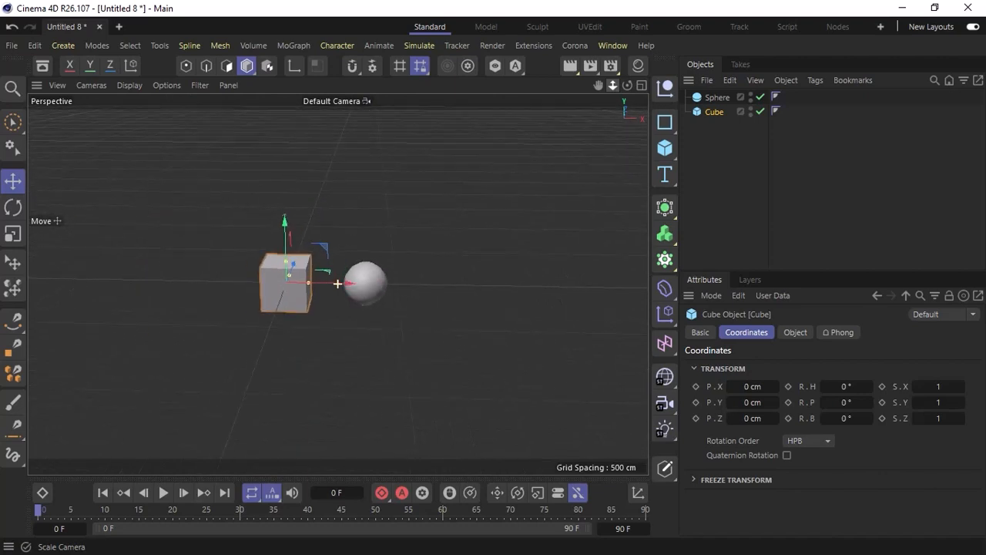
scroll(337, 283, up, 5)
scroll(337, 284, down, 4)
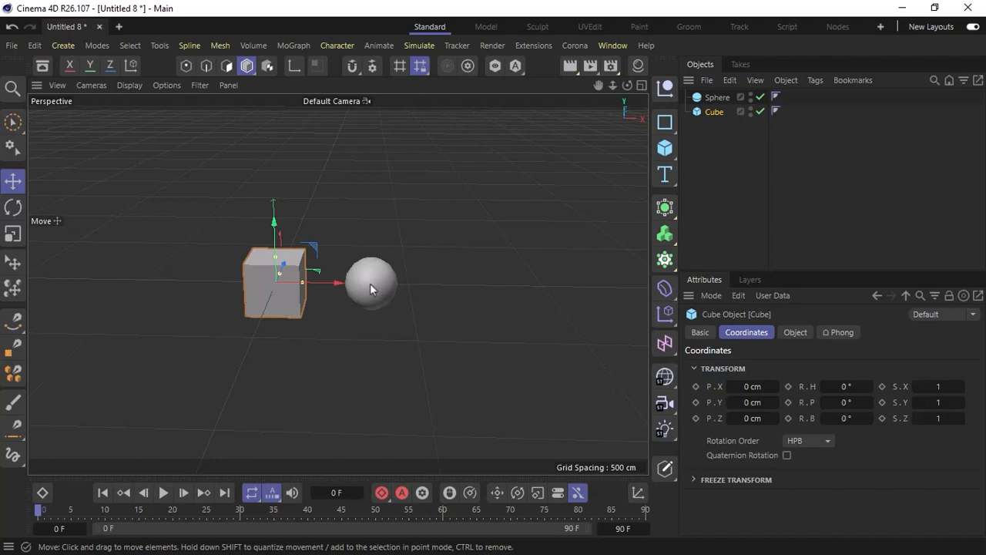
alt+right_drag(372, 283, 414, 314)
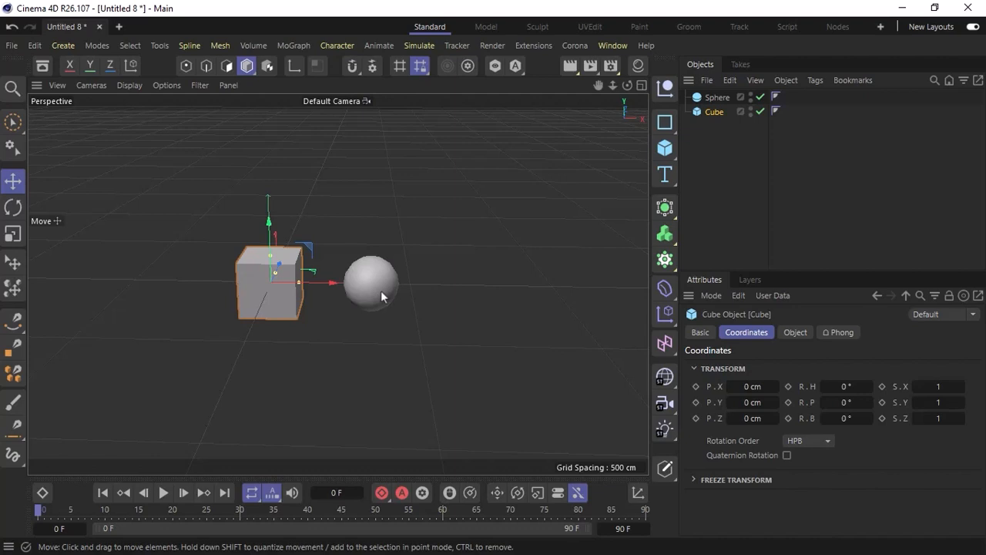
scroll(381, 291, up, 3)
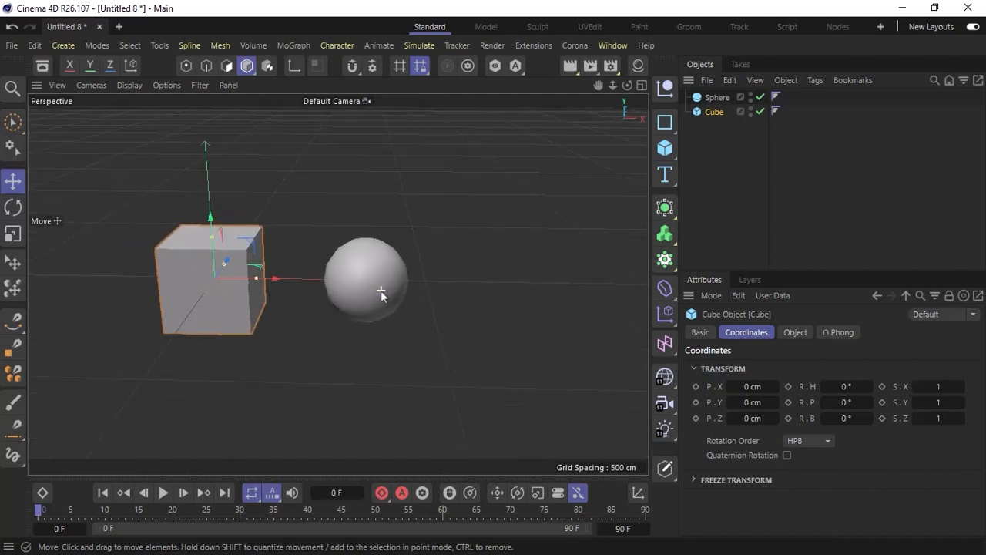
scroll(380, 291, down, 4)
scroll(381, 290, up, 4)
scroll(381, 290, down, 4)
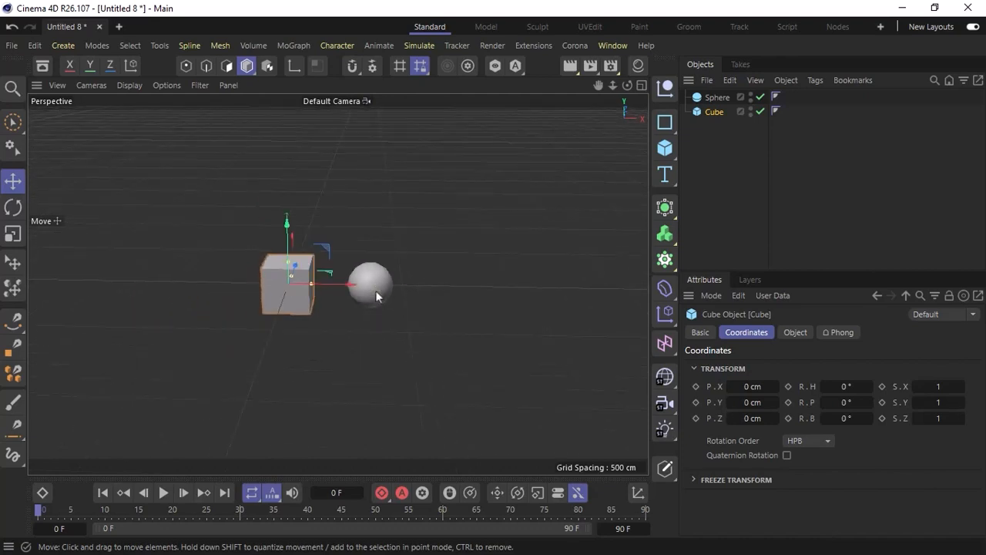
scroll(380, 291, up, 3)
scroll(377, 293, down, 3)
scroll(376, 292, up, 3)
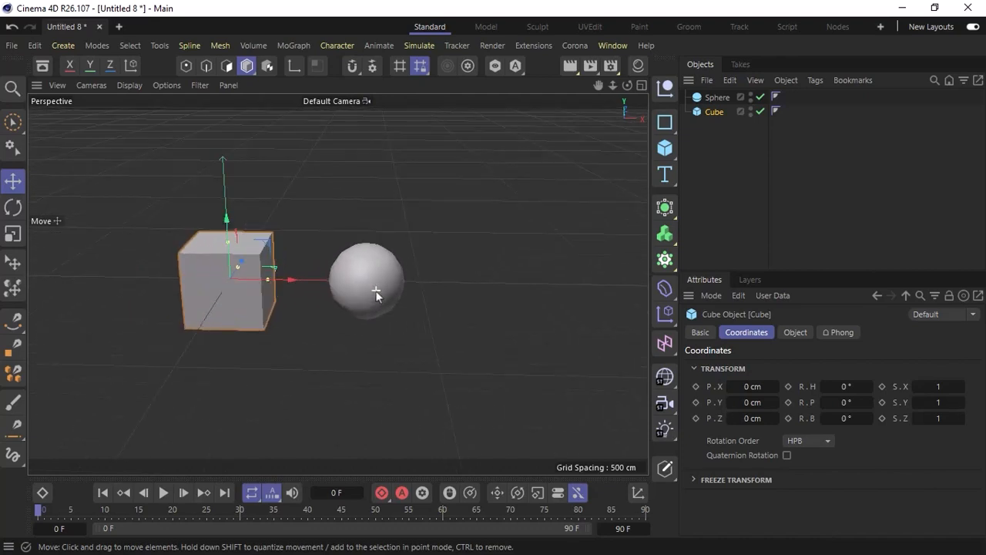
scroll(377, 293, down, 3)
scroll(377, 293, up, 1)
scroll(377, 293, up, 2)
scroll(377, 292, down, 1)
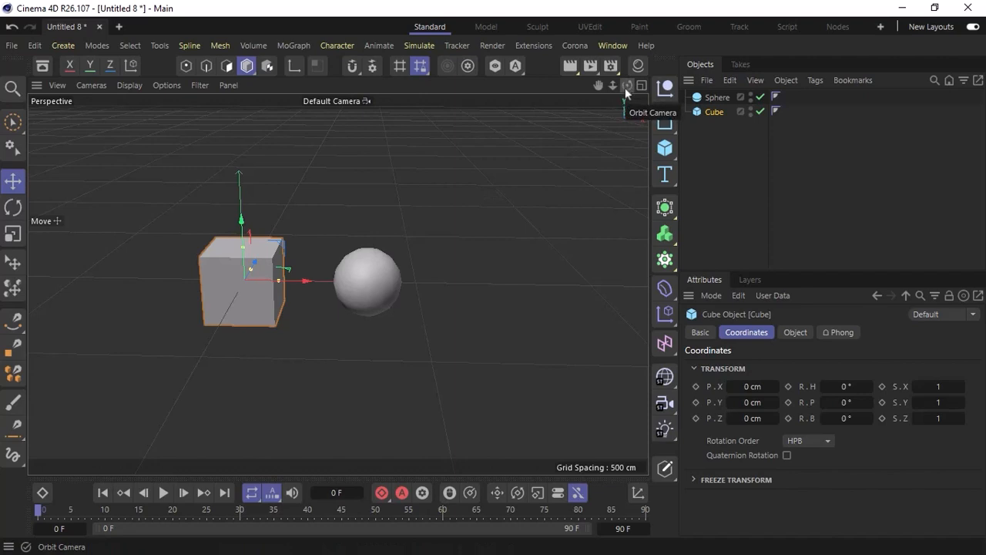
Orbit and pan the Perspective camera to view the cube and sphere from a higher angle on the sphere's side
drag(625, 87, 552, 104)
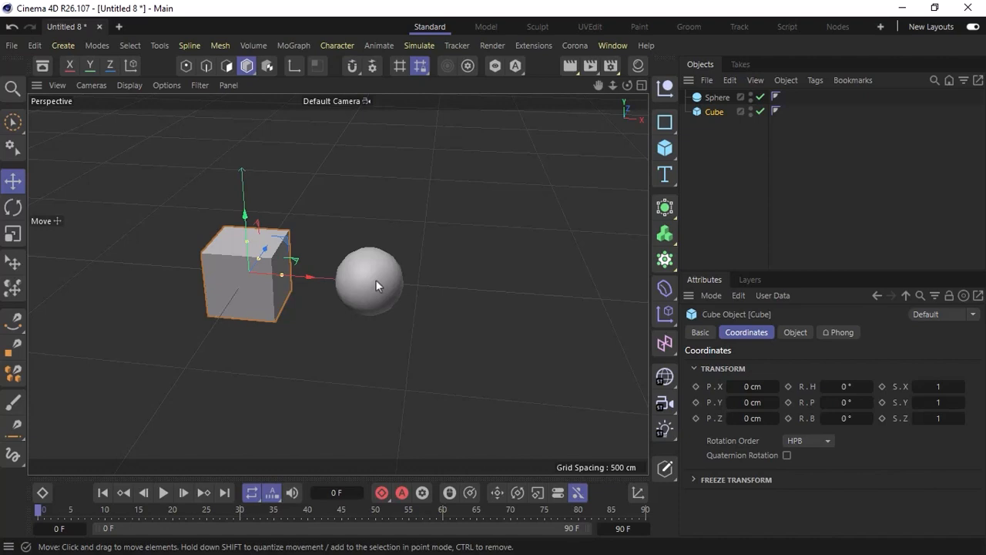
alt+drag(376, 281, 211, 216)
alt+middle_drag(391, 287, 446, 258)
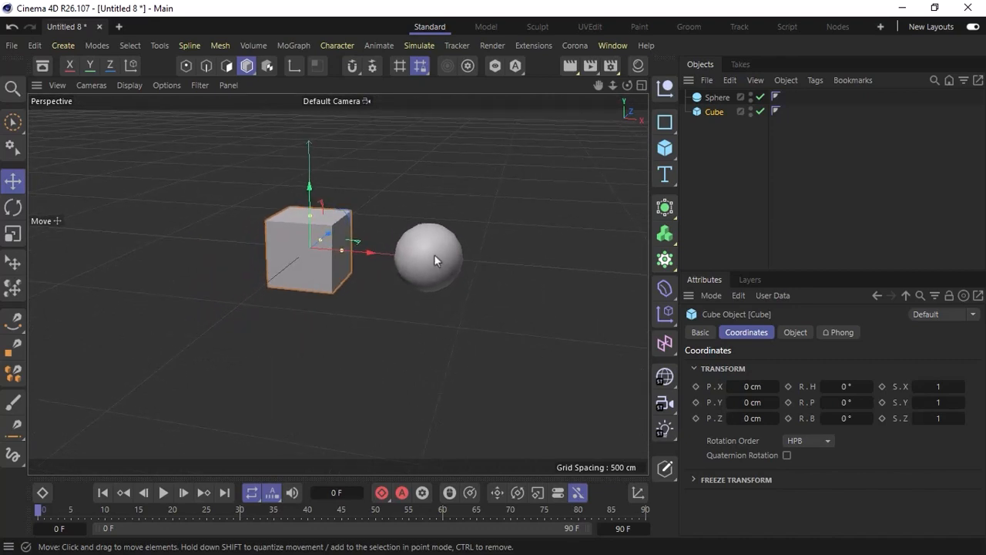
mouse_move(428, 253)
alt+middle_down()
mouse_move(371, 304)
mouse_move(446, 193)
mouse_move(418, 252)
mouse_move(429, 260)
alt+middle_up()
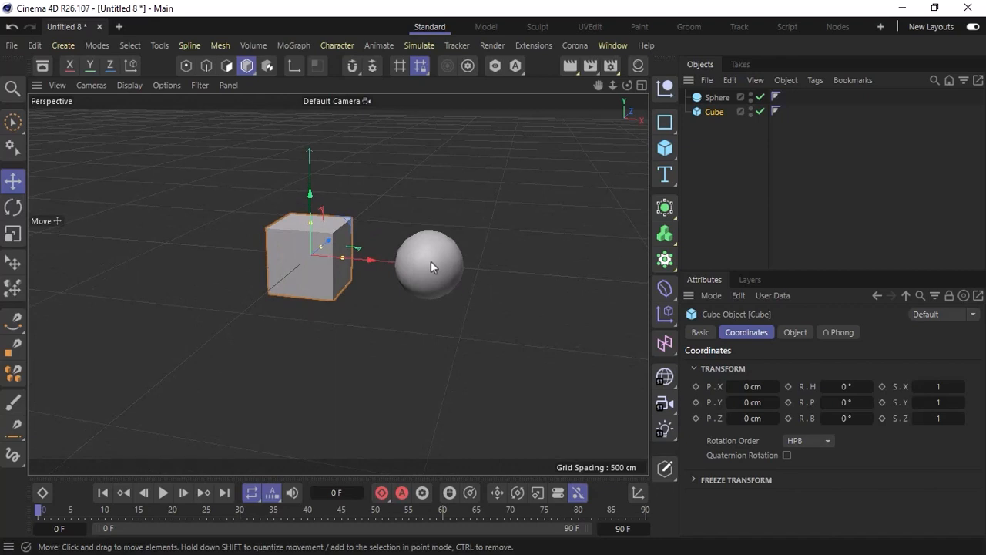
mouse_move(431, 262)
alt+mouse_down()
mouse_move(416, 304)
mouse_move(431, 236)
mouse_move(424, 293)
mouse_move(436, 238)
mouse_move(431, 274)
alt+mouse_up()
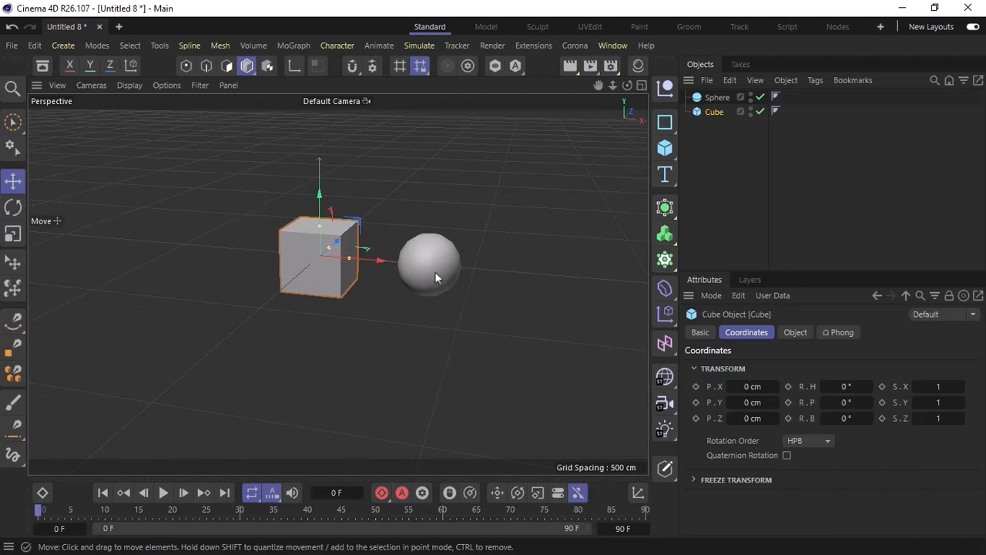
alt+drag(440, 269, 316, 245)
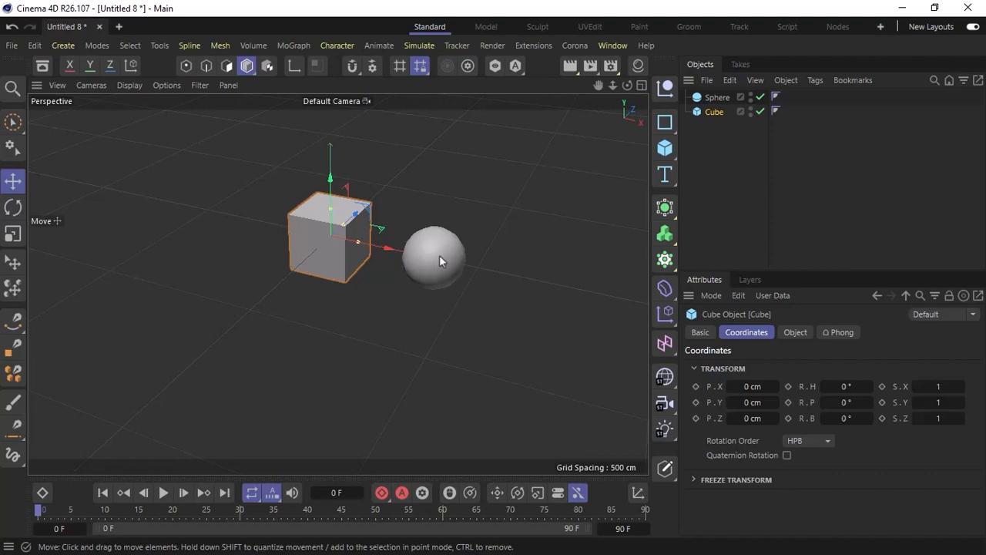
alt+drag(439, 255, 331, 273)
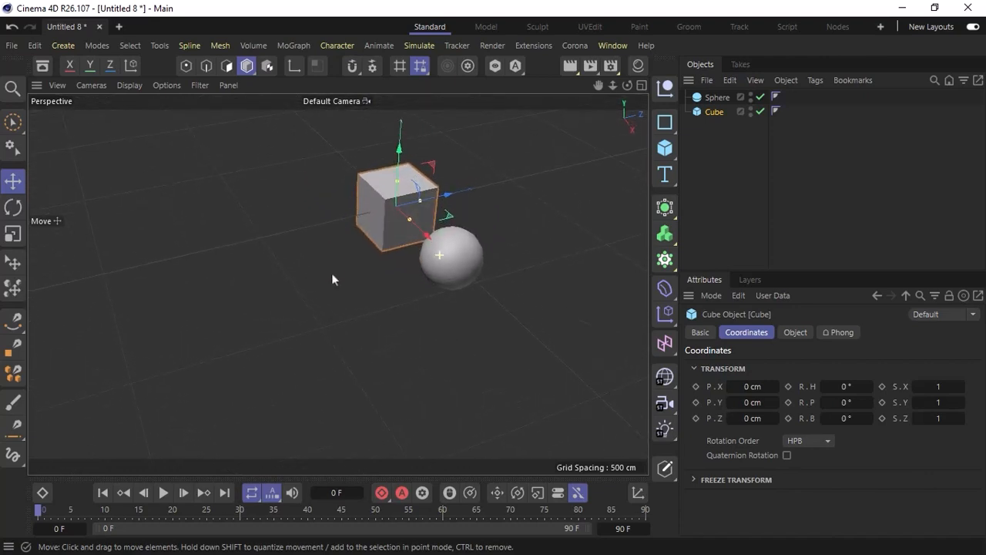
alt+middle_drag(440, 255, 410, 320)
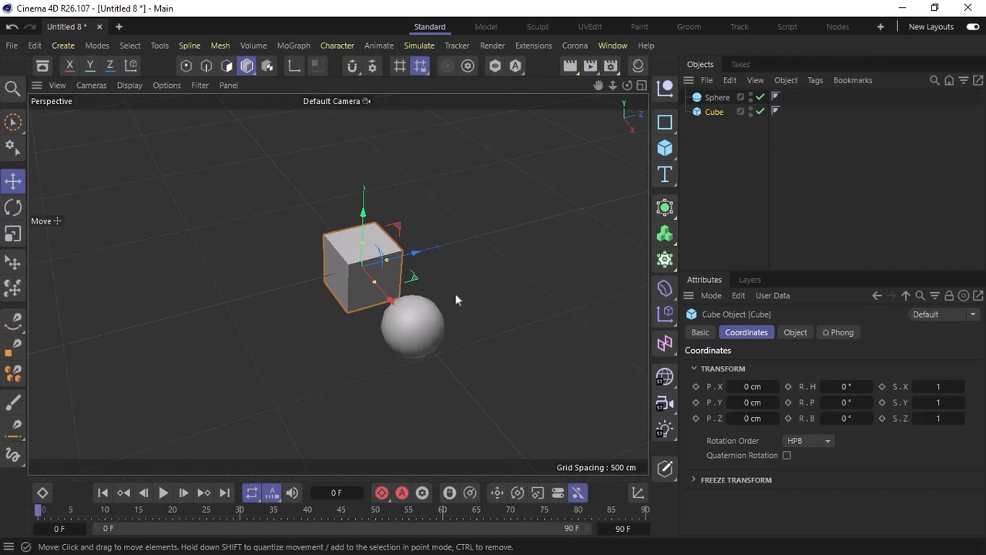
Return to the four-view layout, enlarge the objects in the Perspective view and deselect the cube
click(643, 85)
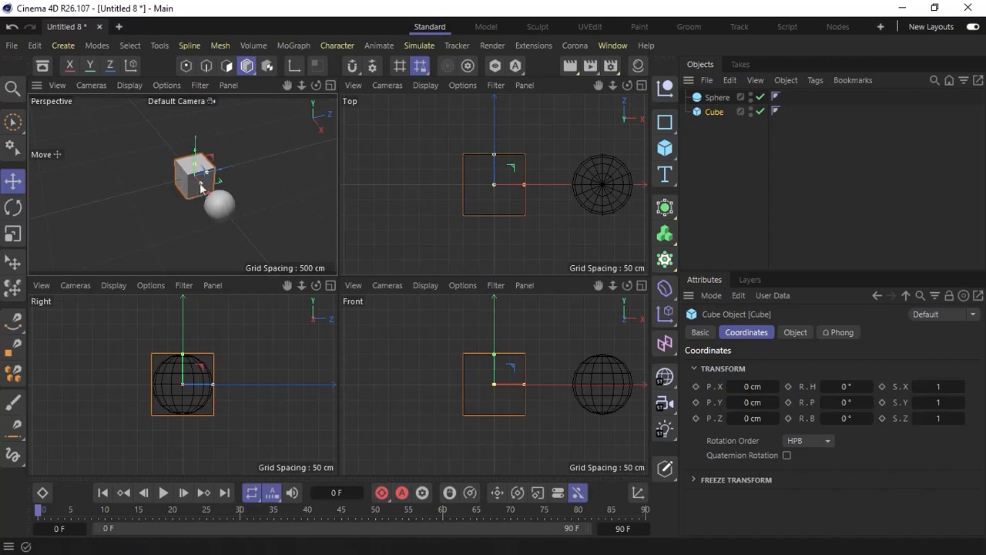
scroll(200, 183, up, 1)
scroll(201, 183, up, 1)
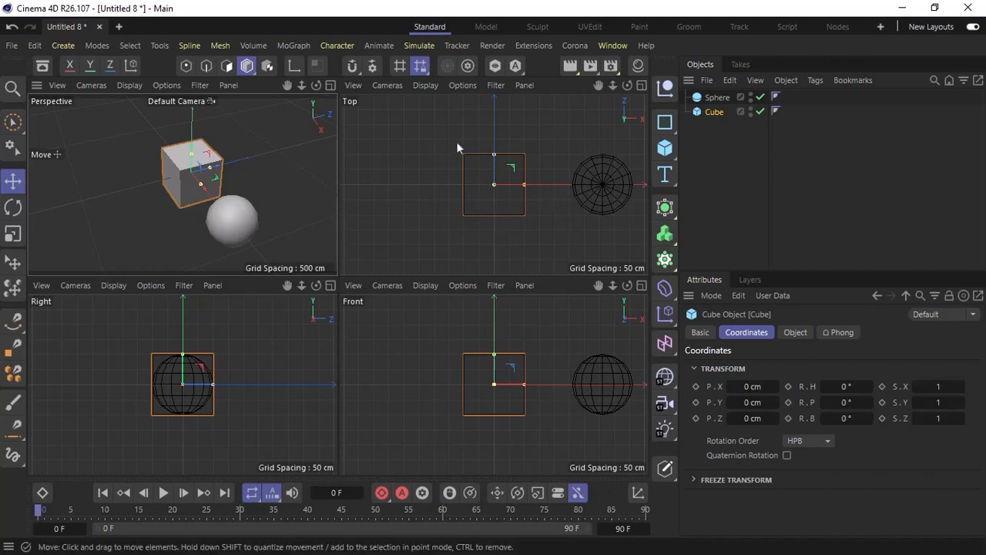
click(424, 151)
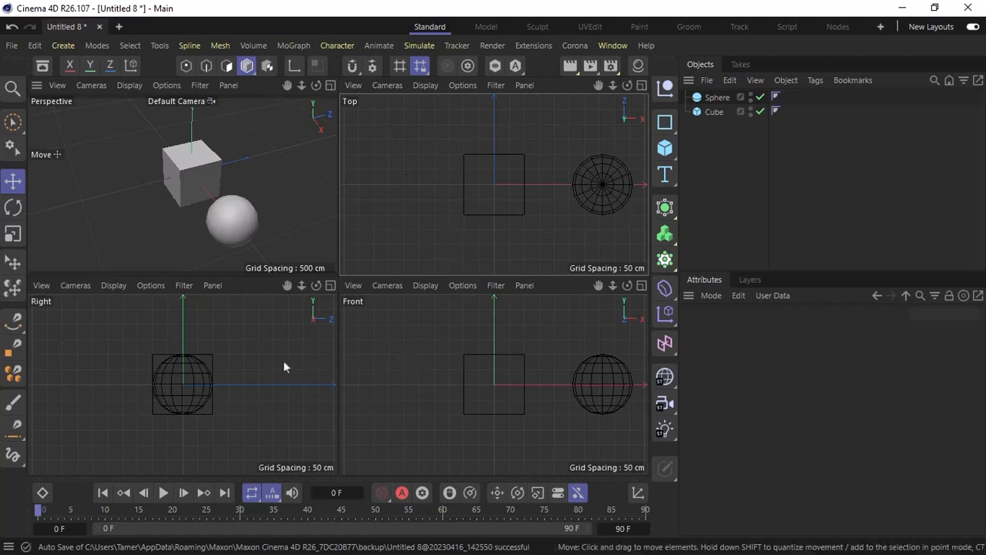
click(378, 341)
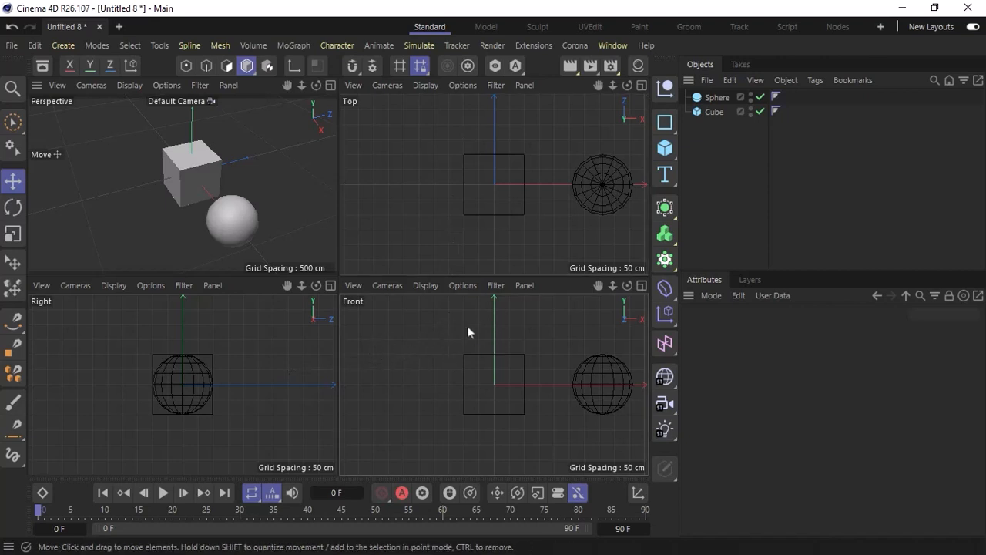
Set the Front view's display mode to Gouraud Shading
click(426, 285)
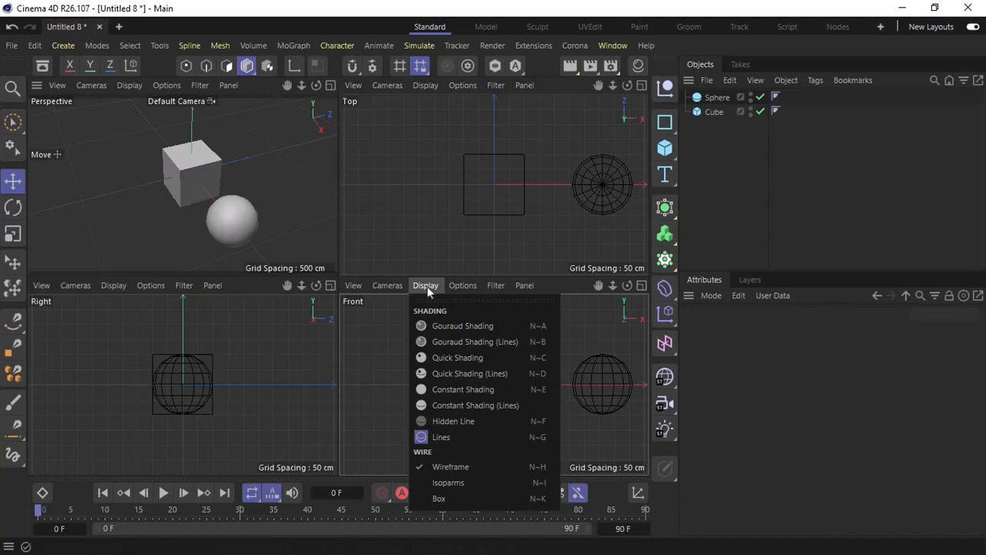
click(425, 286)
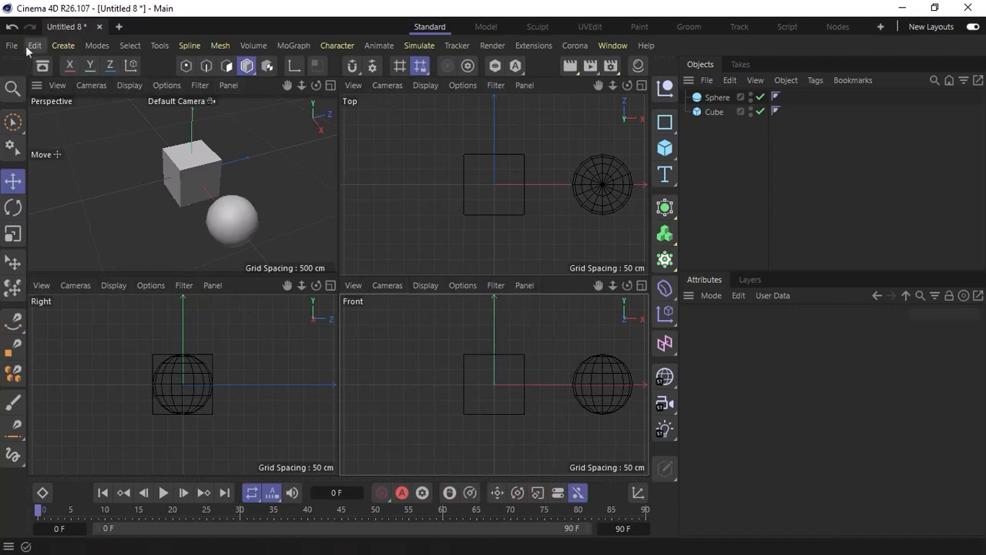
click(68, 46)
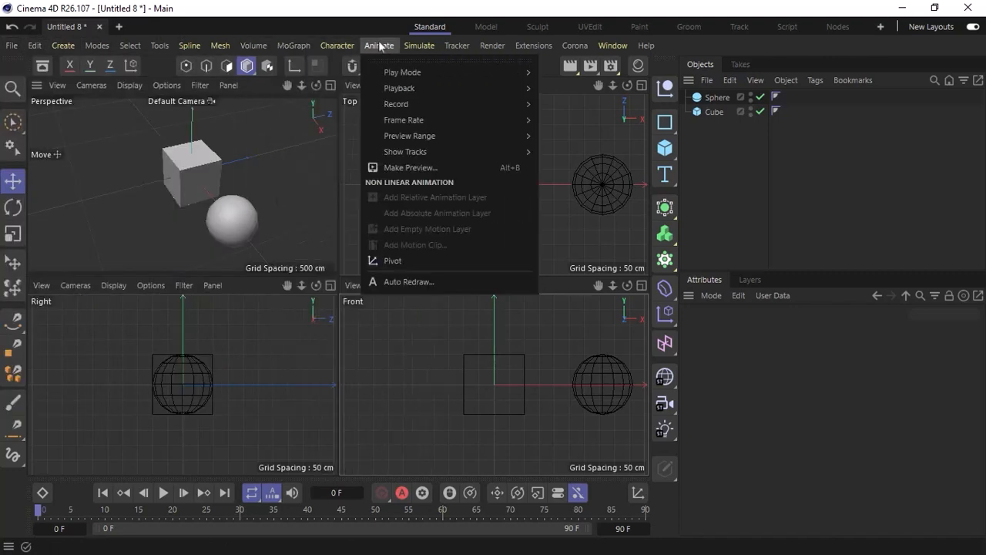
click(379, 27)
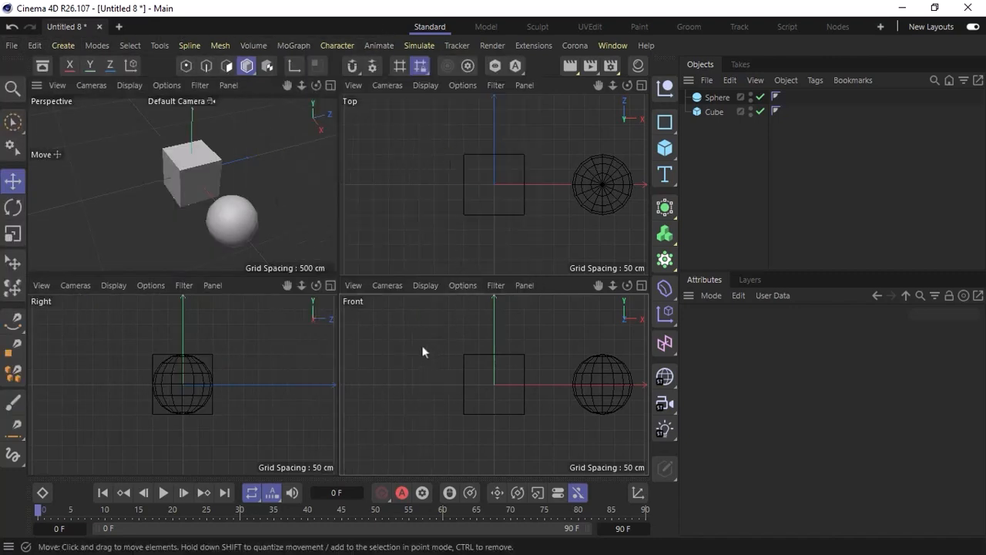
click(425, 286)
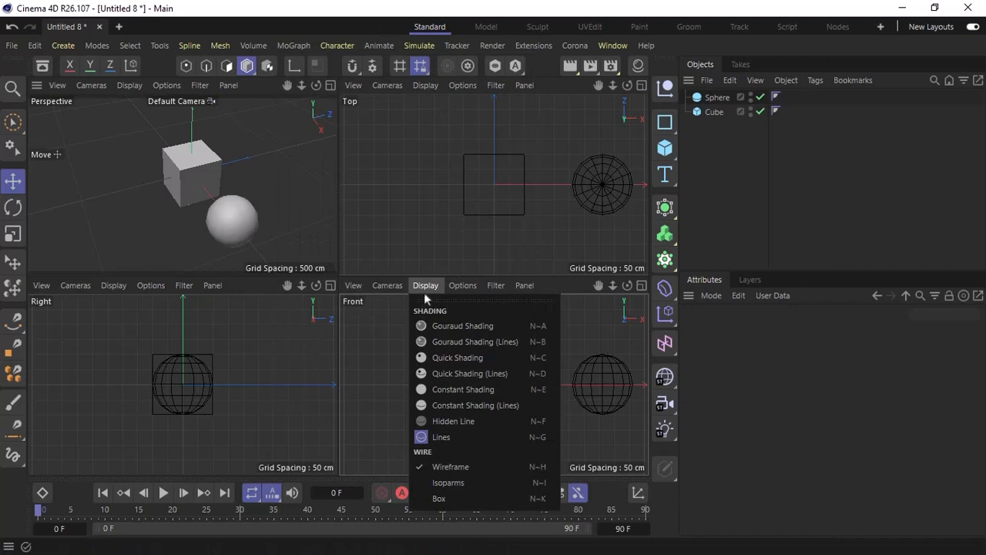
click(450, 328)
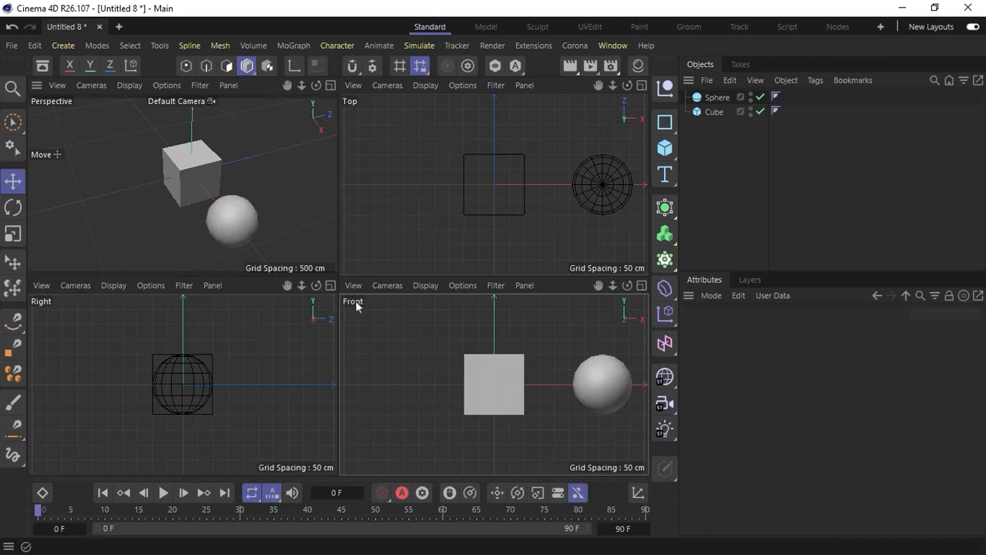
Try panning, zooming and rotating the Front view, and undo the view rotation
drag(597, 285, 558, 286)
drag(493, 383, 524, 381)
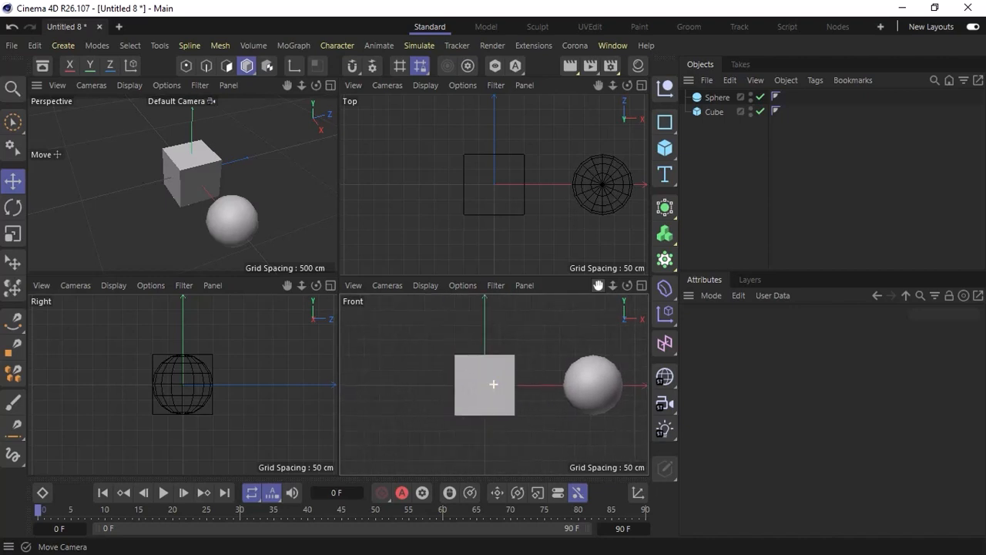
mouse_move(613, 286)
mouse_down()
mouse_move(589, 287)
mouse_move(613, 286)
mouse_up()
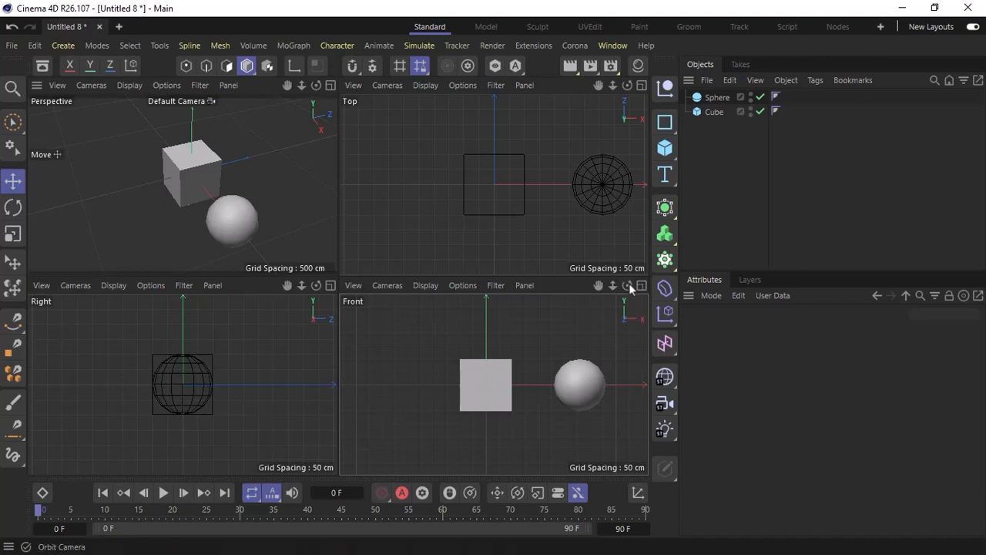
mouse_move(627, 285)
mouse_down()
mouse_move(608, 304)
mouse_move(600, 286)
mouse_move(655, 286)
mouse_move(594, 286)
mouse_move(651, 286)
mouse_move(611, 286)
mouse_up()
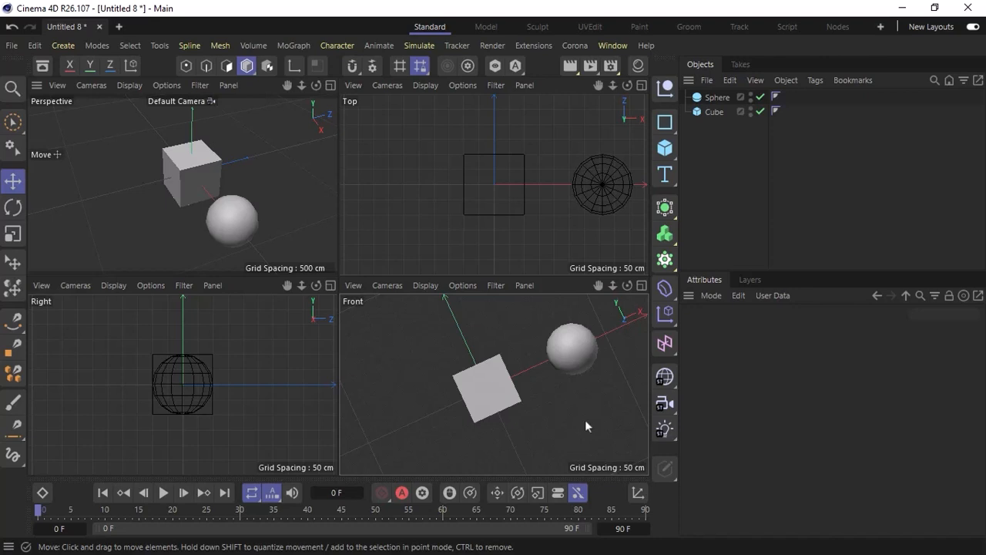
key(ctrl+shift+z)
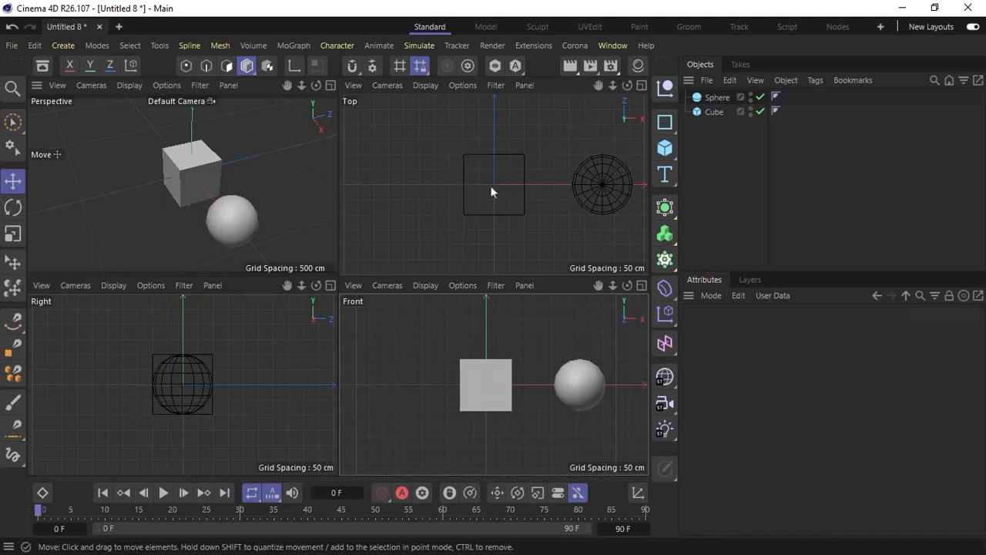
Set the display mode of the Top and Right views to Gouraud Shading
click(426, 85)
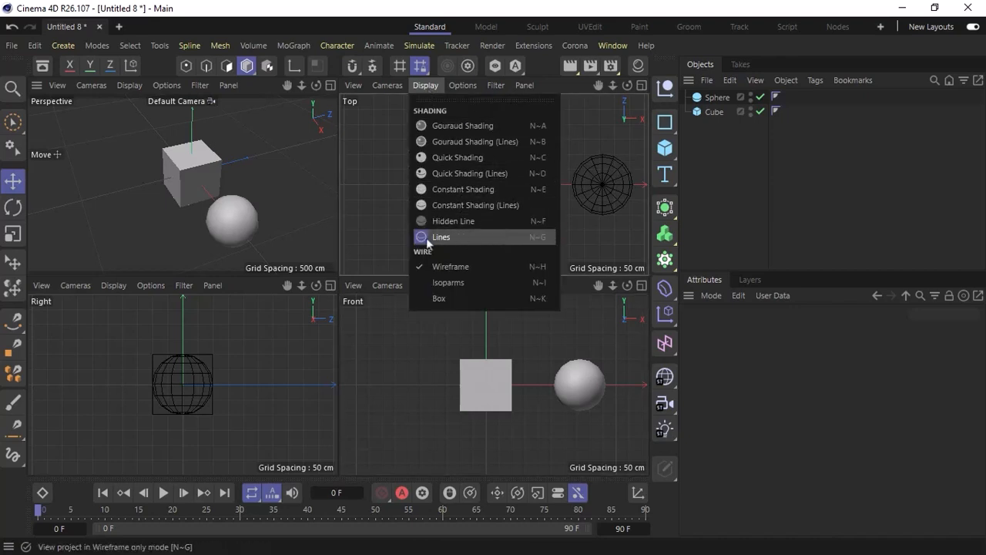
click(479, 127)
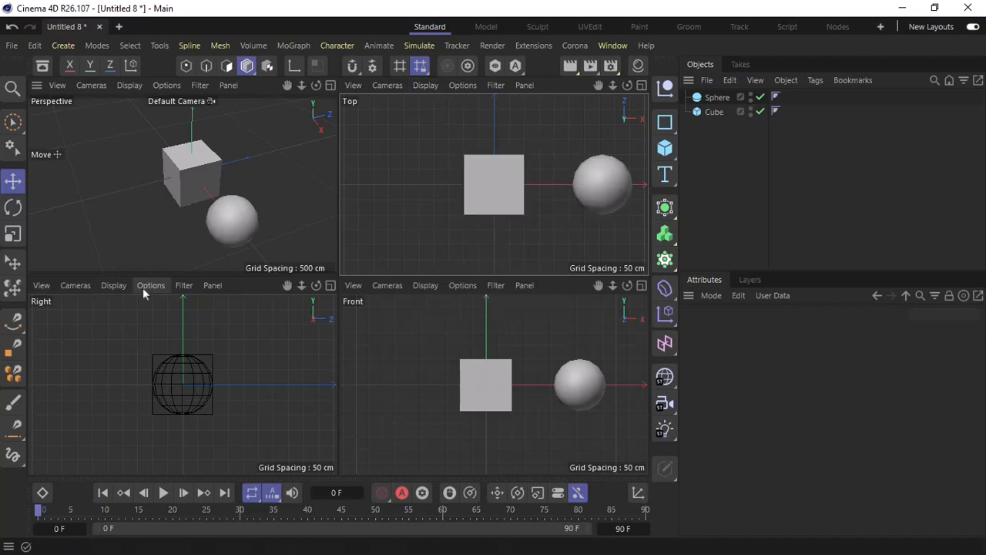
click(116, 286)
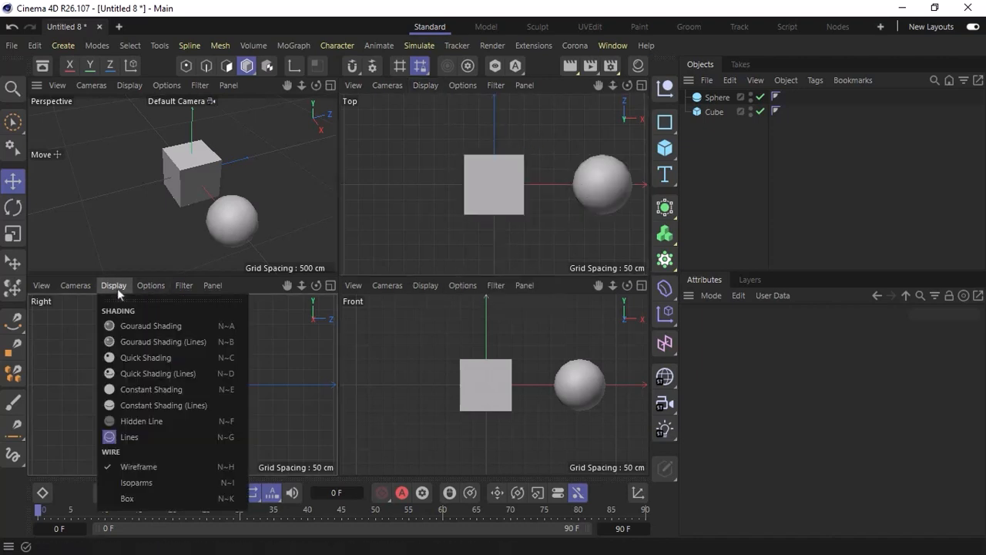
click(180, 331)
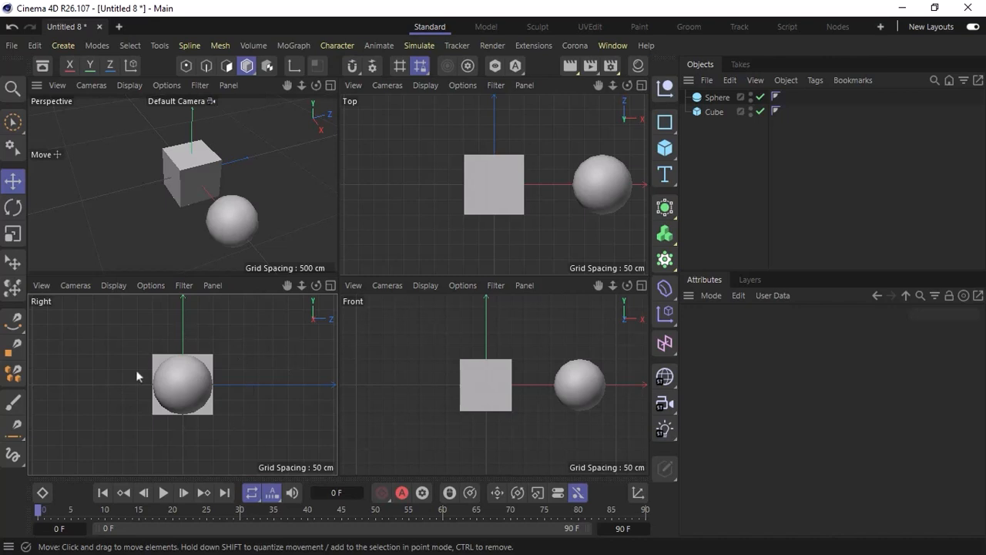
Maximize the Right view and pan its camera away from the cube and sphere
click(330, 286)
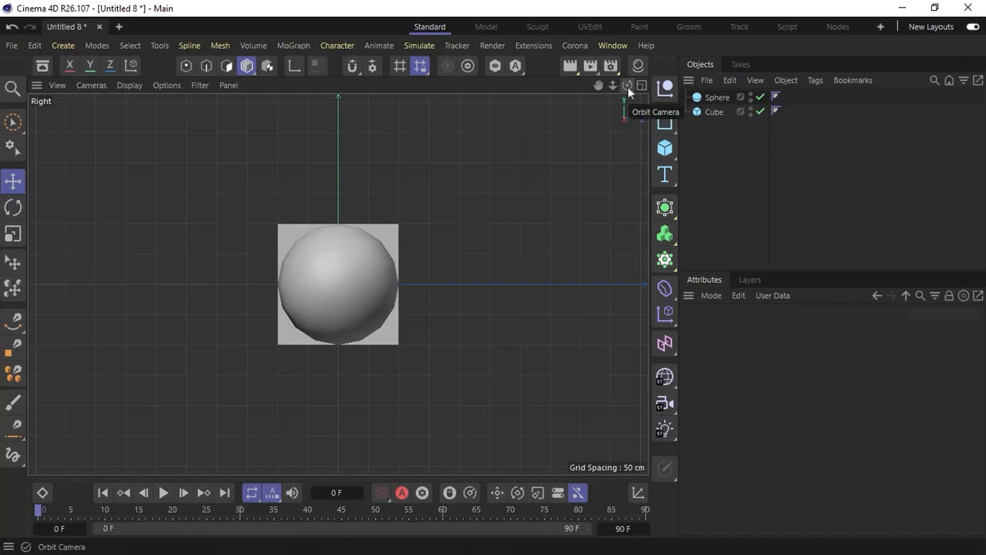
drag(599, 85, 765, 204)
drag(338, 283, 590, 142)
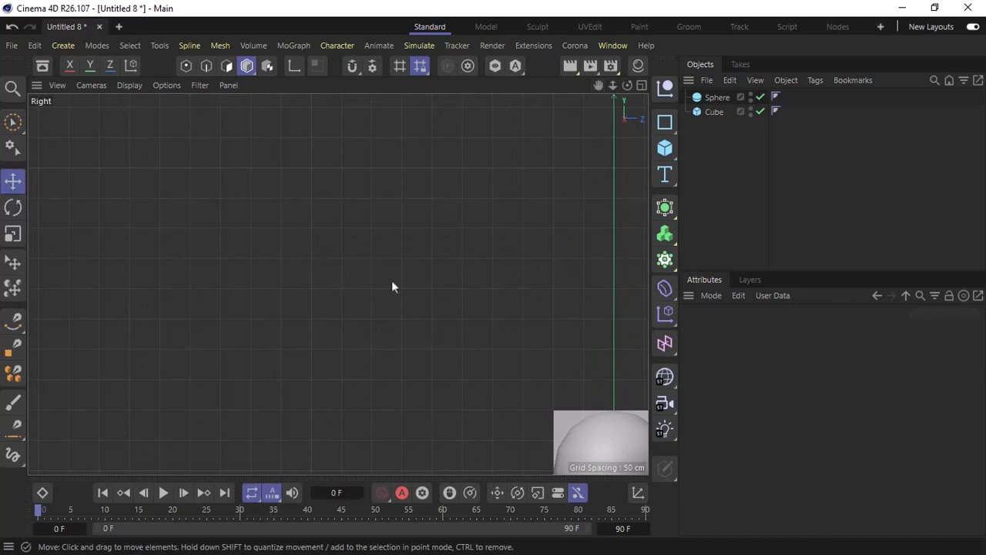
Undo the Right view's camera pan and return to the four-view layout
key(ctrl+shift+z)
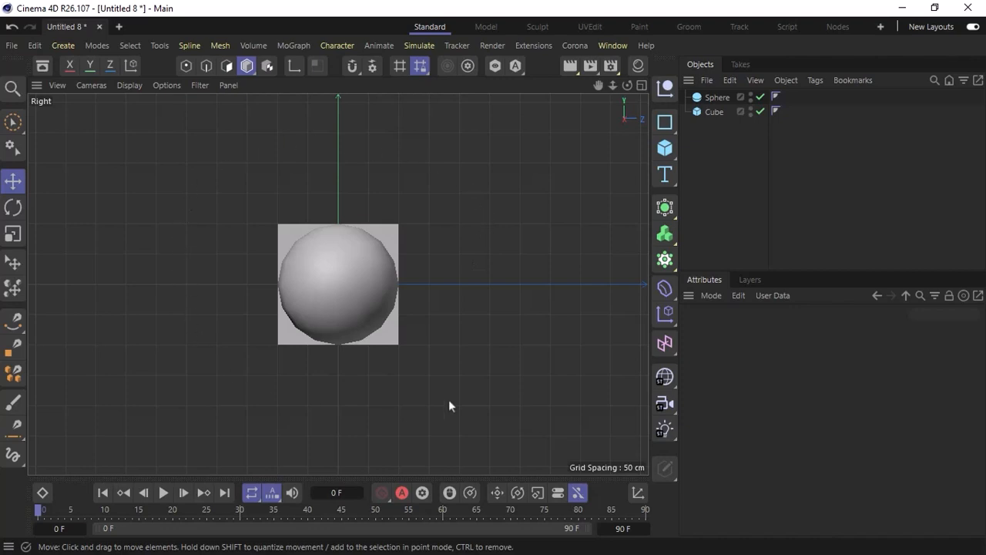
click(641, 85)
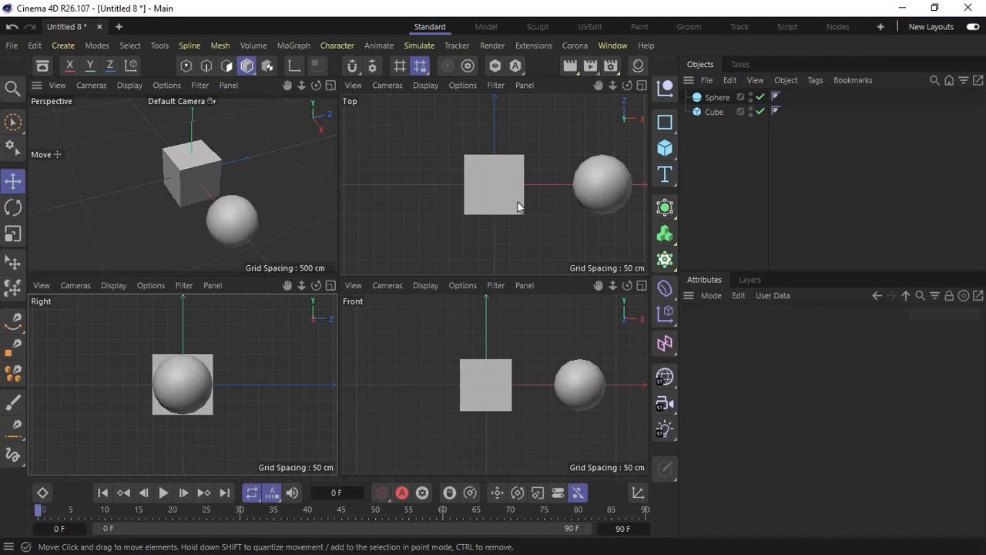
Set the display mode of the Top, Front and Right views to Lines
click(428, 87)
click(461, 237)
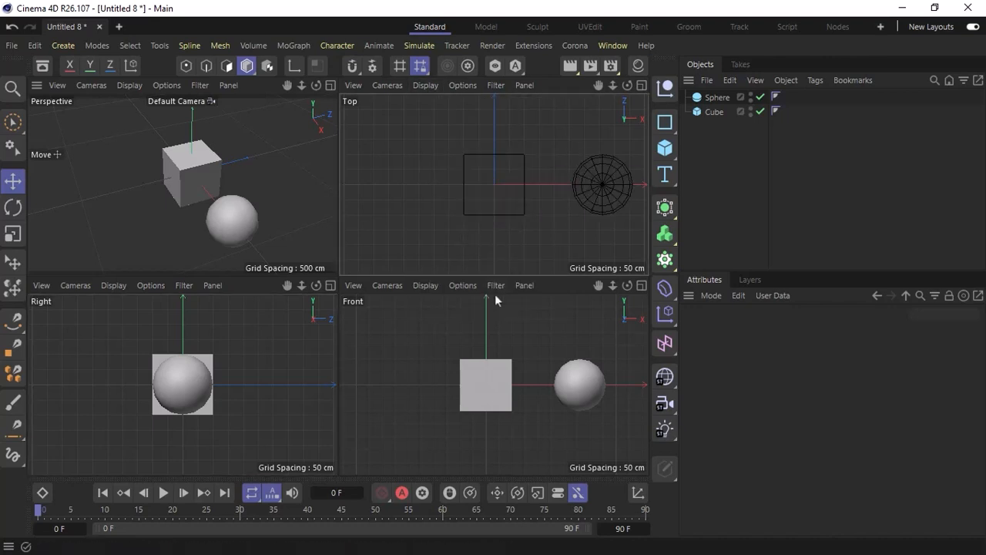
click(425, 286)
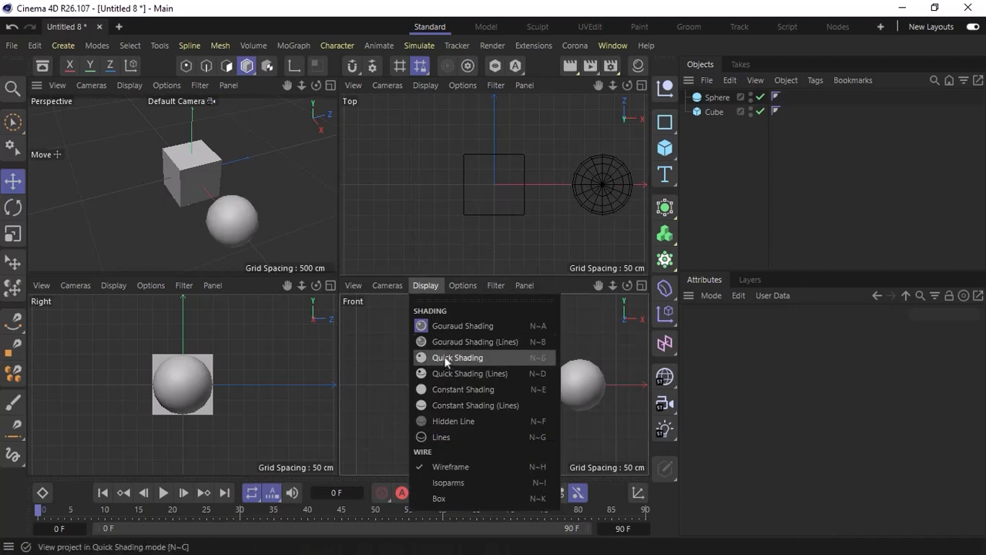
click(461, 436)
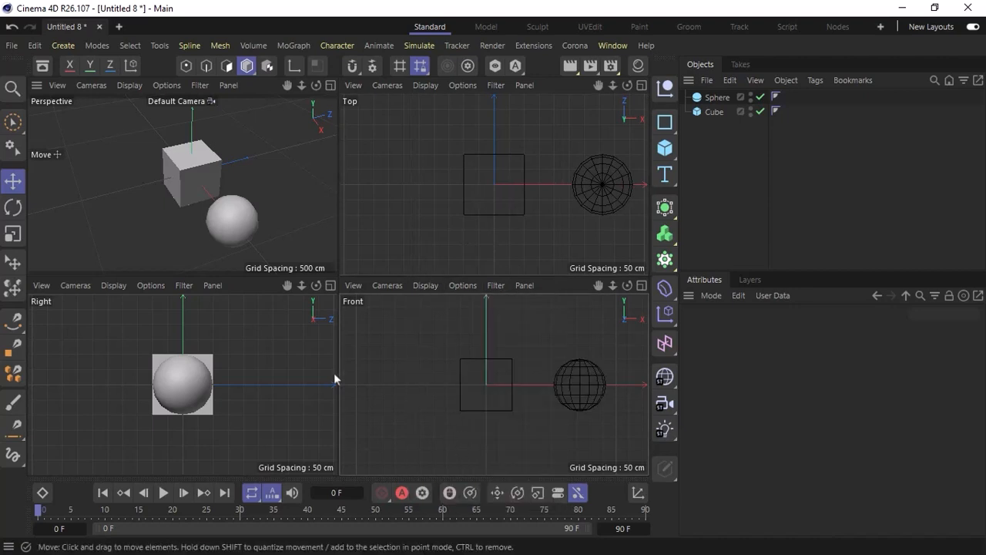
click(105, 287)
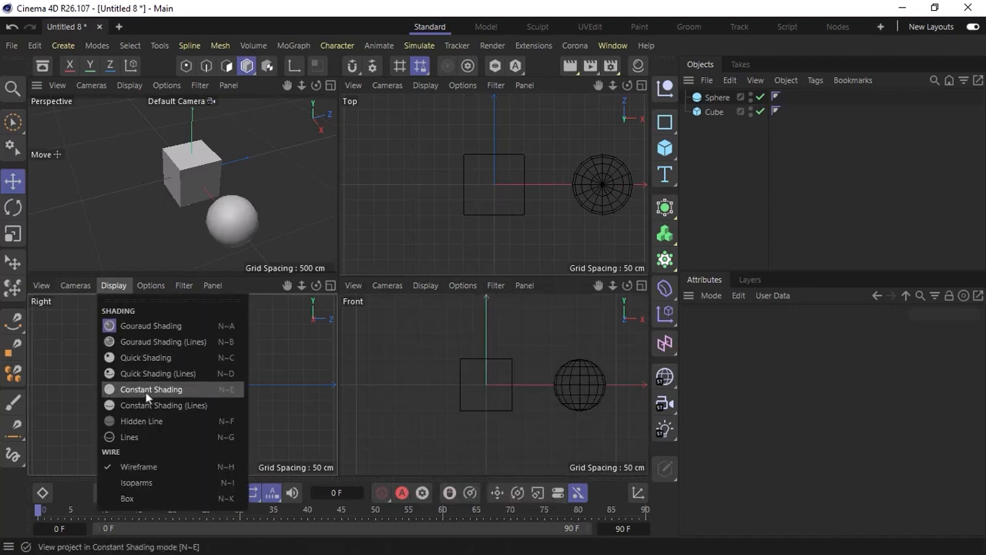
click(154, 437)
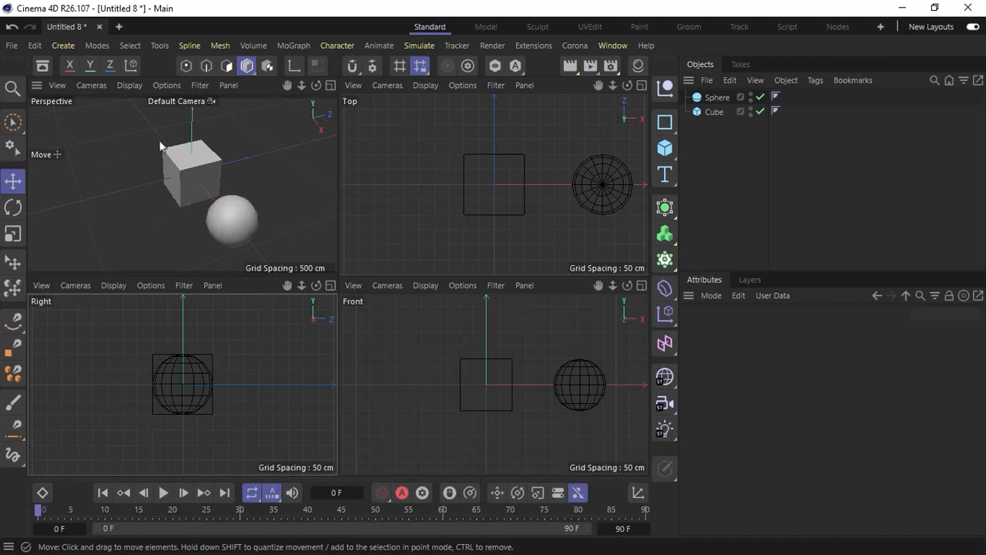
Maximize the Perspective view and alternate the selection between the sphere and the cube, ending with the cube selected
click(332, 85)
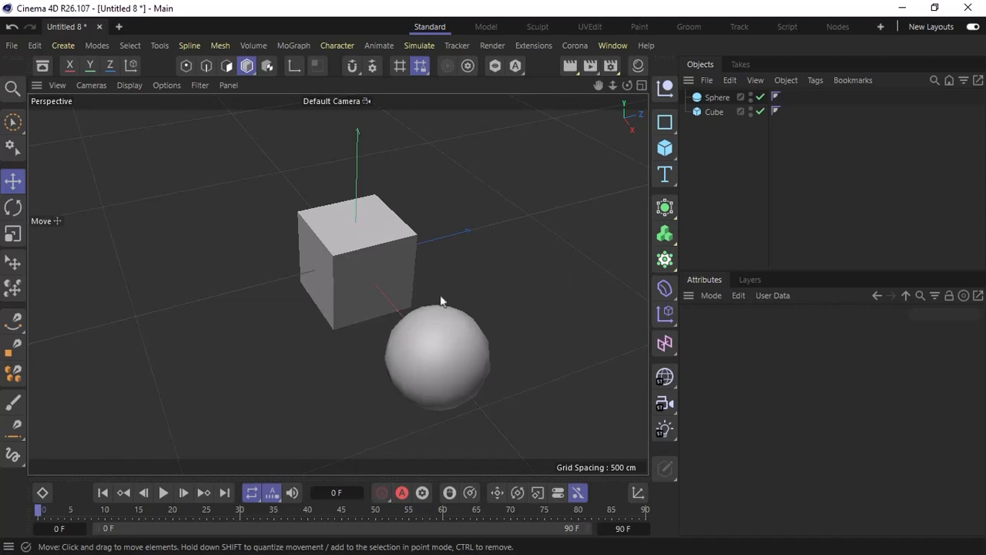
alt+drag(341, 306, 244, 250)
scroll(329, 273, down, 3)
click(400, 274)
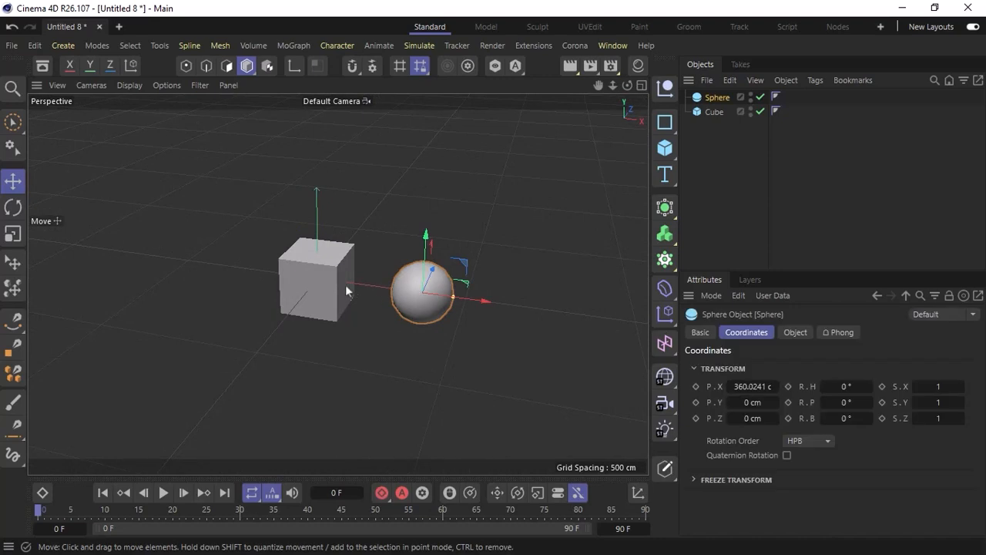
click(333, 281)
click(420, 293)
click(321, 287)
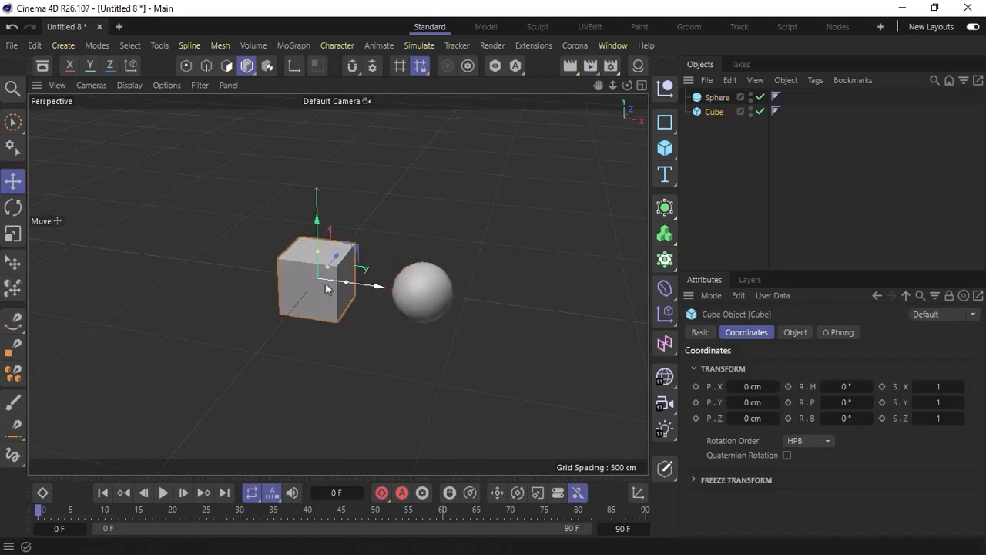
click(420, 302)
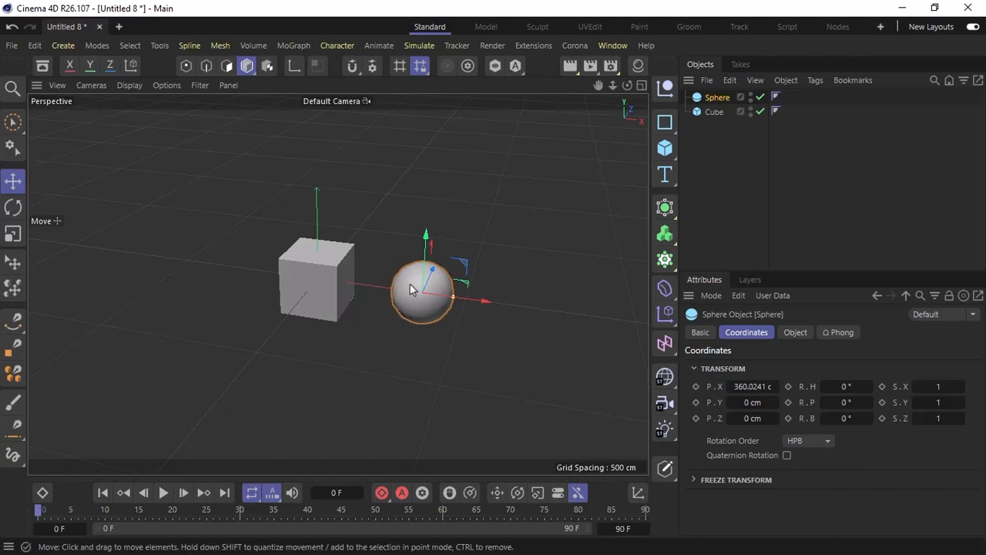
click(288, 279)
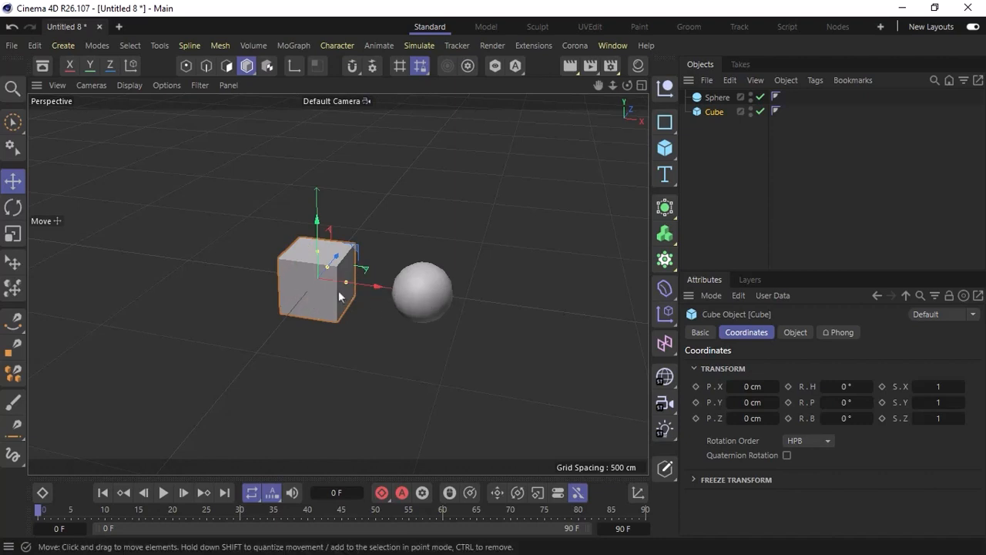
Move the cube along its Z axis to about 17 cm and along its X axis to about -38 cm
scroll(343, 282, up, 5)
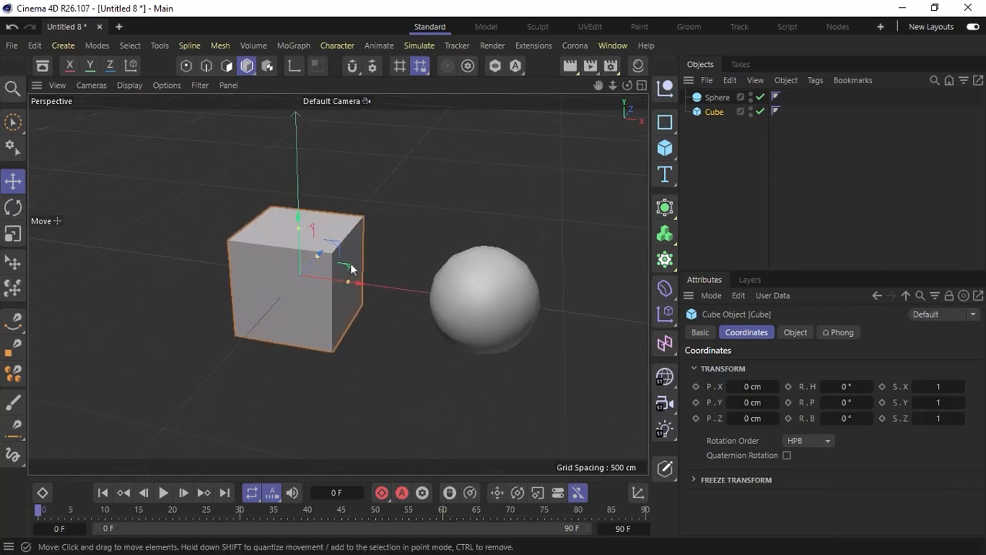
alt+drag(351, 262, 276, 289)
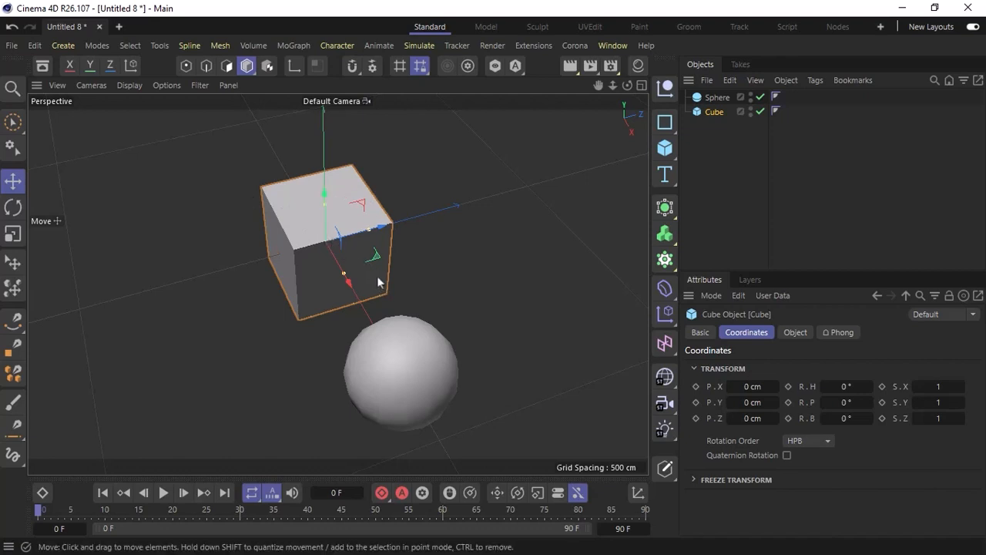
alt+middle_drag(381, 287, 421, 247)
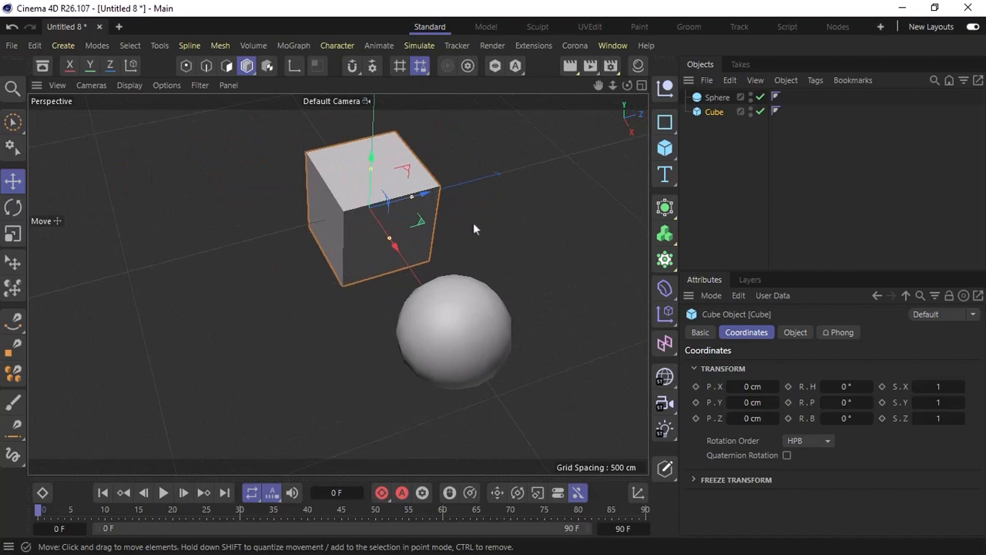
scroll(391, 254, down, 1)
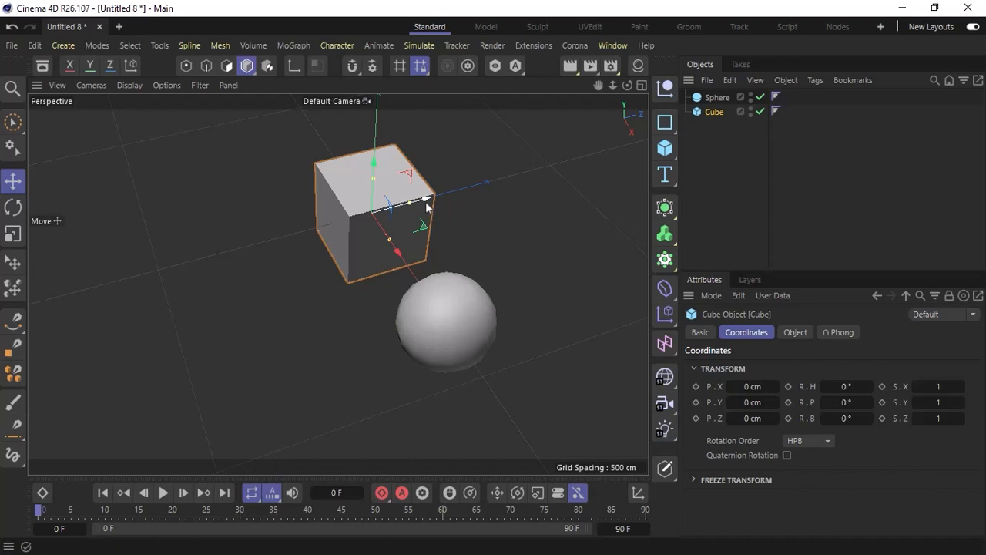
mouse_move(428, 204)
mouse_down()
mouse_move(574, 159)
mouse_move(380, 202)
mouse_move(250, 213)
mouse_move(499, 185)
mouse_move(408, 200)
mouse_move(432, 199)
mouse_up()
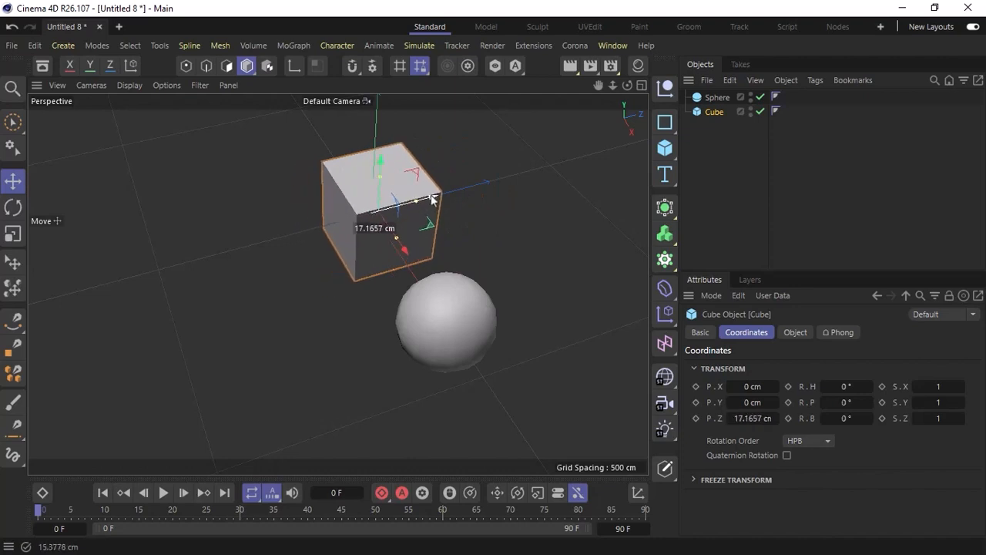
drag(432, 199, 433, 199)
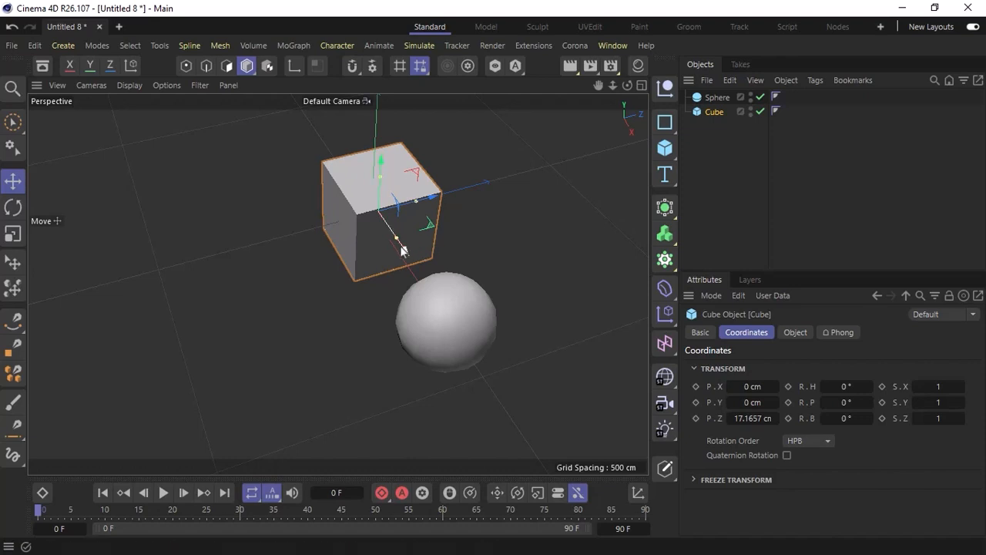
mouse_move(401, 249)
mouse_down()
mouse_move(370, 177)
mouse_move(324, 124)
mouse_move(382, 235)
mouse_move(353, 210)
mouse_move(383, 243)
mouse_up()
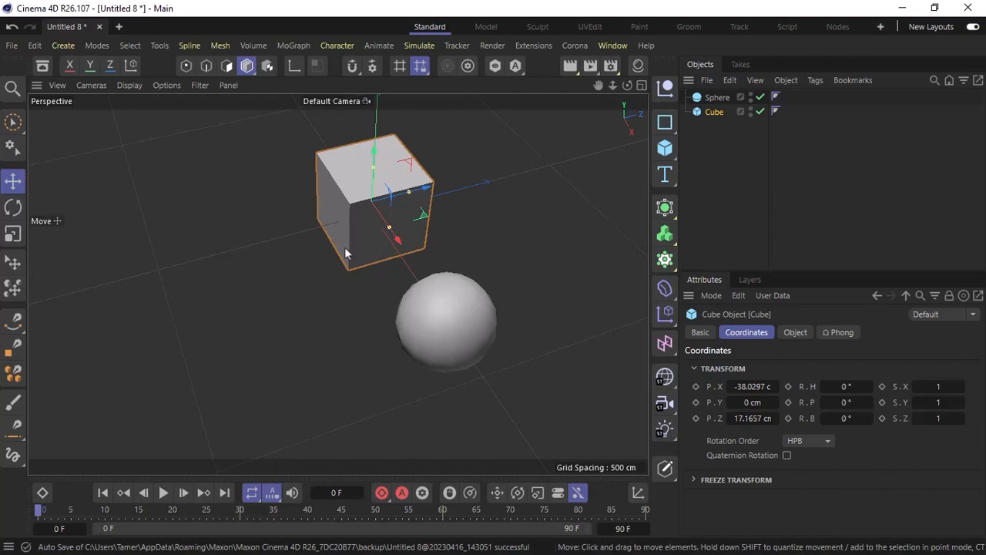
Raise the cube along its Y axis to about 51 cm
drag(613, 85, 551, 89)
alt+drag(336, 248, 468, 180)
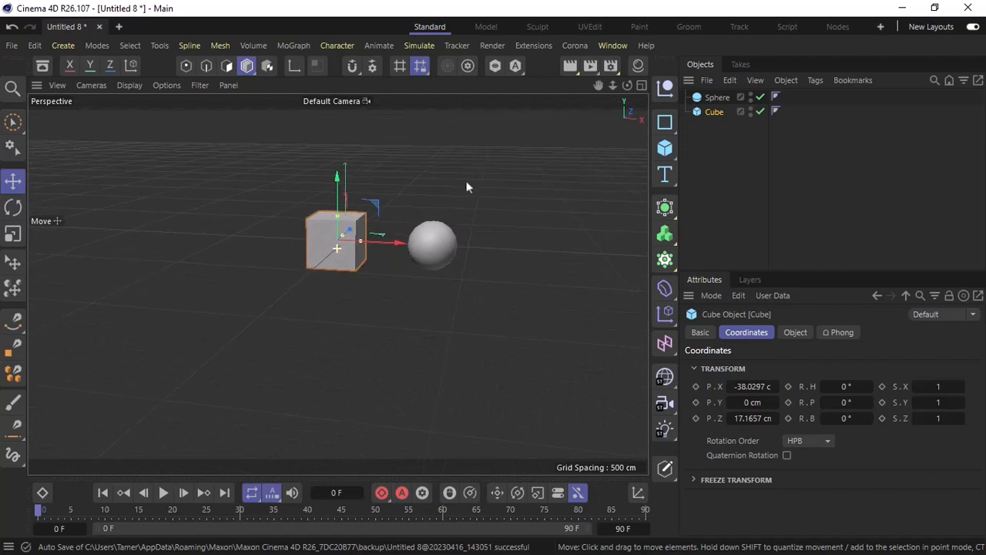
alt+middle_drag(361, 238, 345, 291)
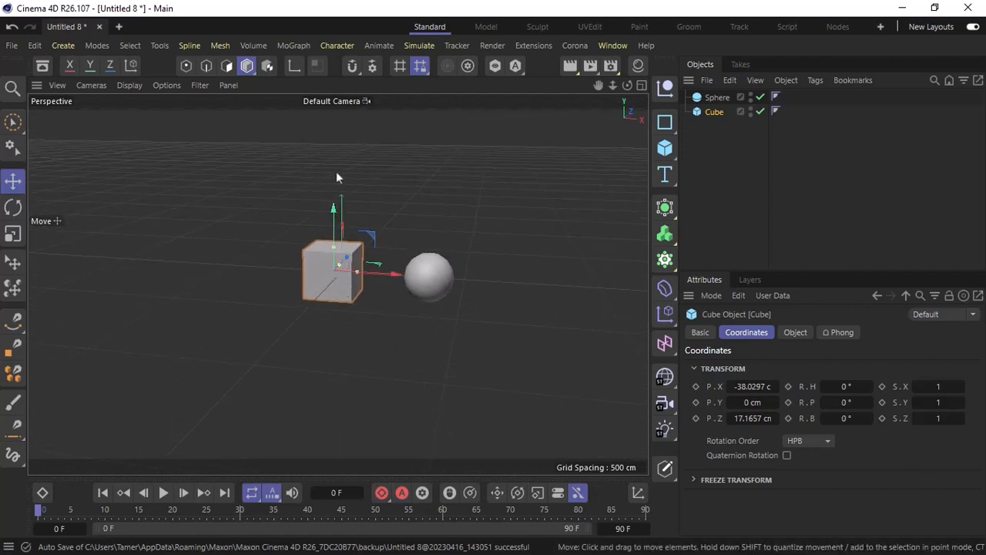
mouse_move(334, 208)
mouse_down()
mouse_move(335, 119)
mouse_move(321, 341)
mouse_move(340, 146)
mouse_move(333, 416)
mouse_move(344, 188)
mouse_move(339, 266)
mouse_move(348, 202)
mouse_up()
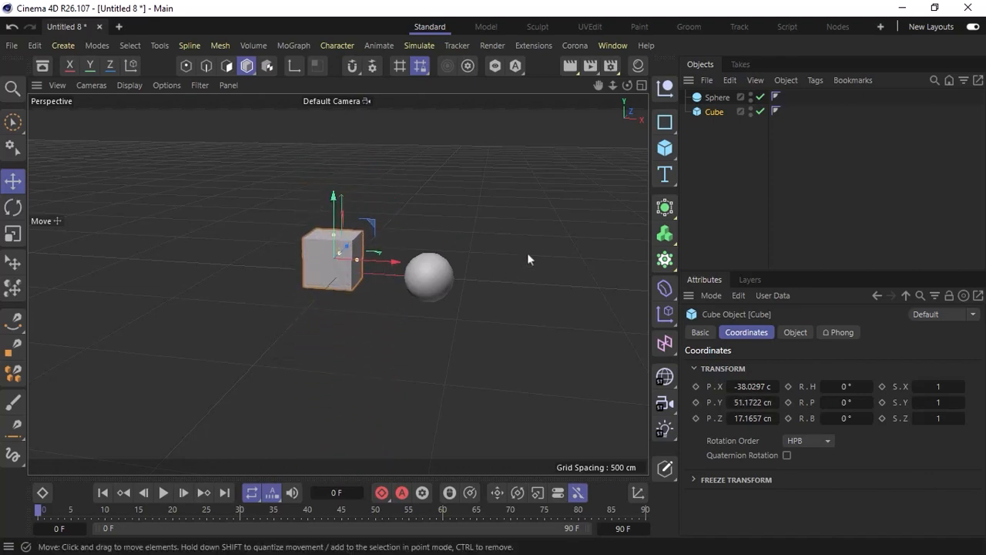
Select the sphere and move it freely to about X 542 cm, Y 30 cm, Z -262 cm
click(437, 285)
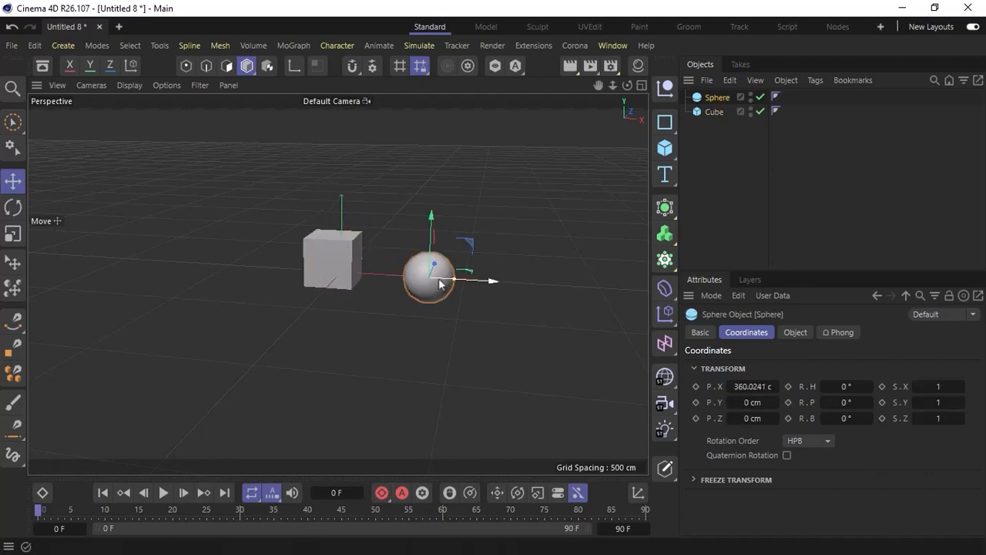
drag(439, 268, 516, 302)
mouse_move(473, 242)
mouse_down()
mouse_move(479, 158)
mouse_move(478, 335)
mouse_move(486, 185)
mouse_move(491, 243)
mouse_up()
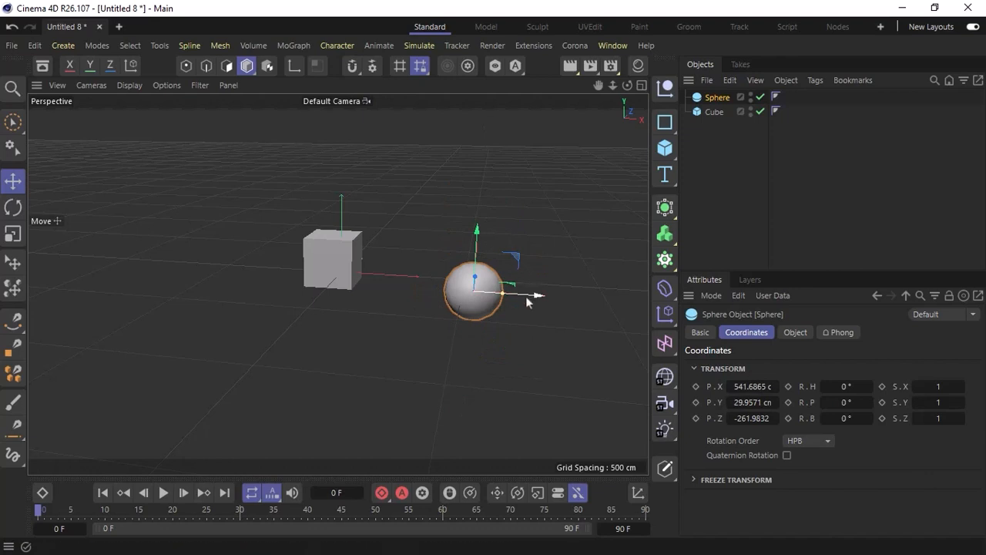
Raise the sphere to about Y 549 cm and move it along the X axis to about -26 cm
alt+drag(451, 297, 472, 368)
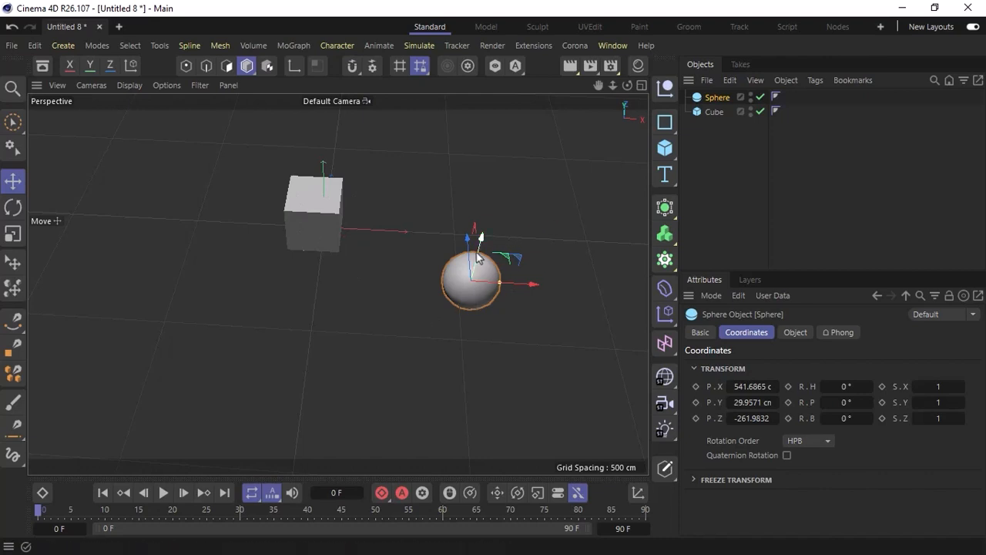
drag(478, 256, 497, 136)
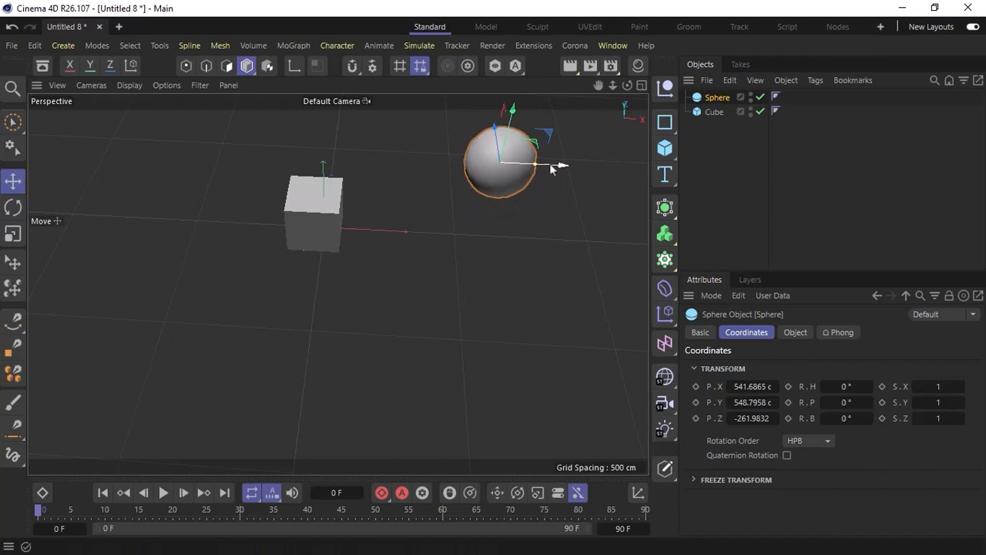
drag(552, 170, 351, 171)
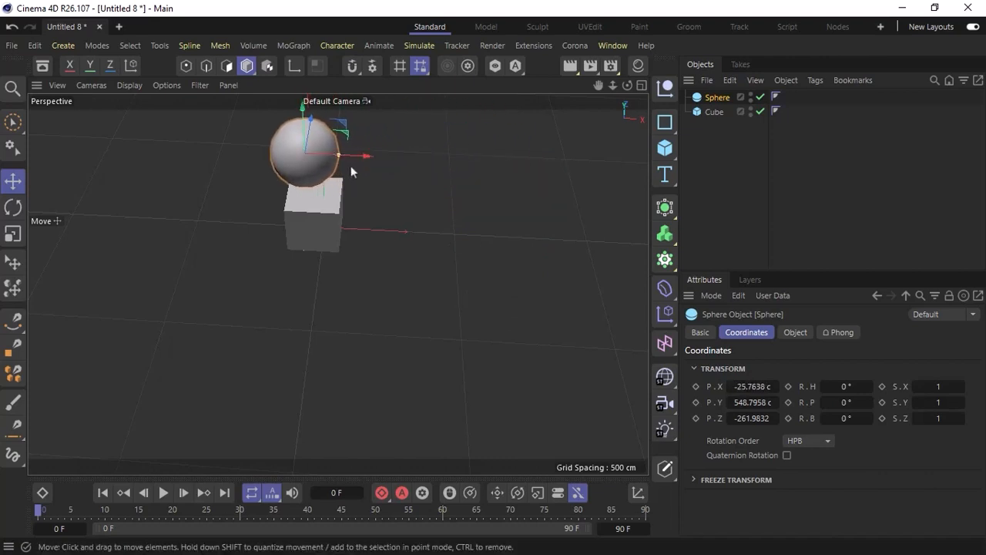
Align the sphere over the cube in the maximized Top view, at about X -41 cm and Z 16 cm
alt+drag(311, 223, 182, 224)
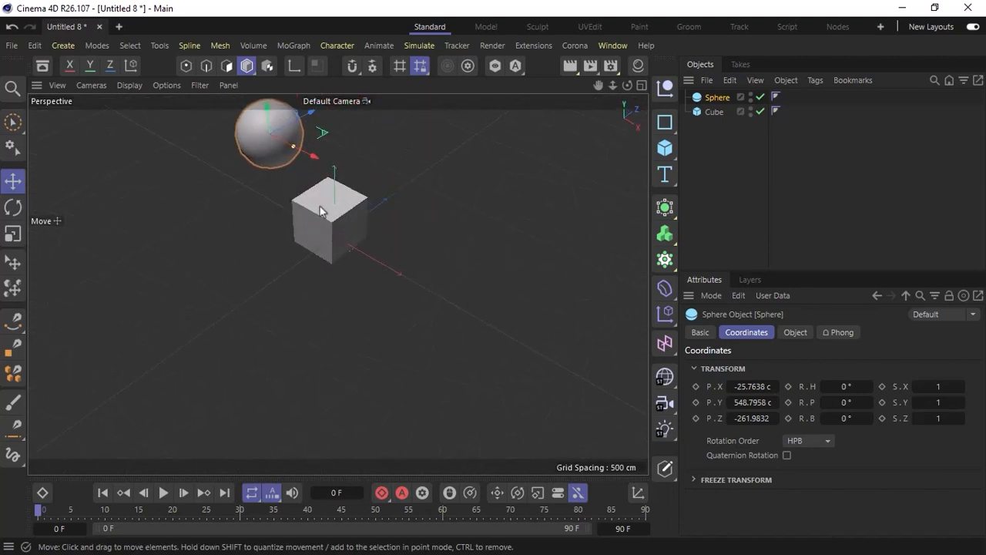
click(641, 85)
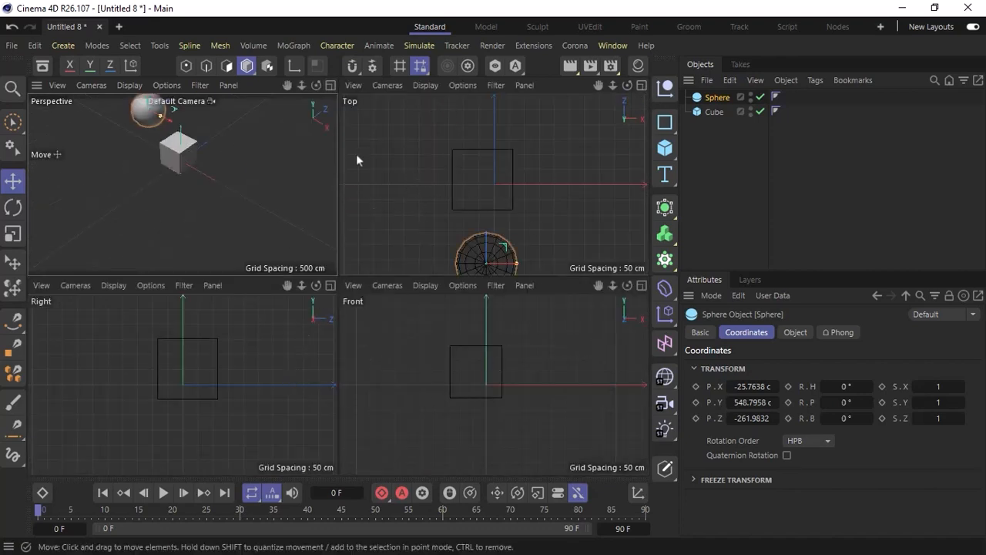
click(641, 85)
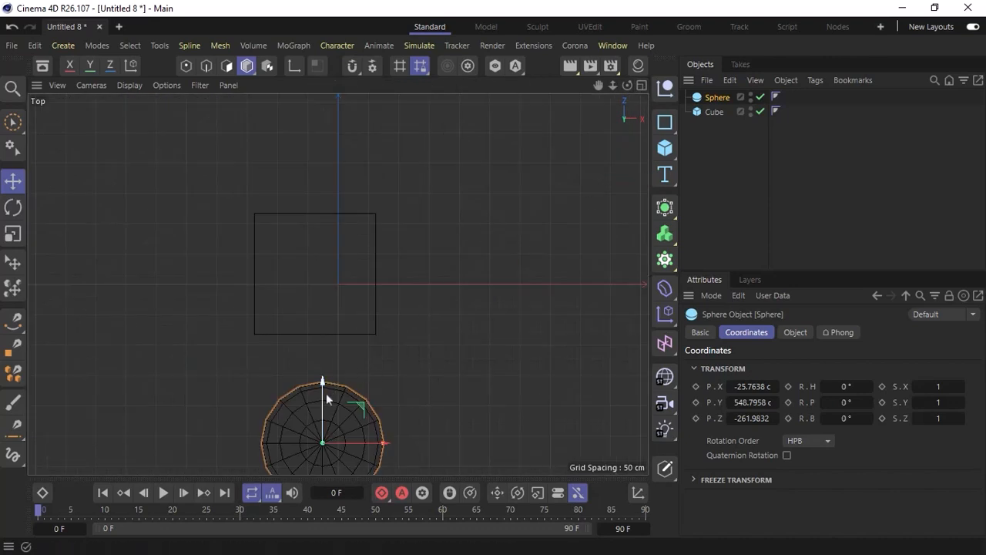
drag(326, 393, 352, 232)
drag(364, 276, 355, 274)
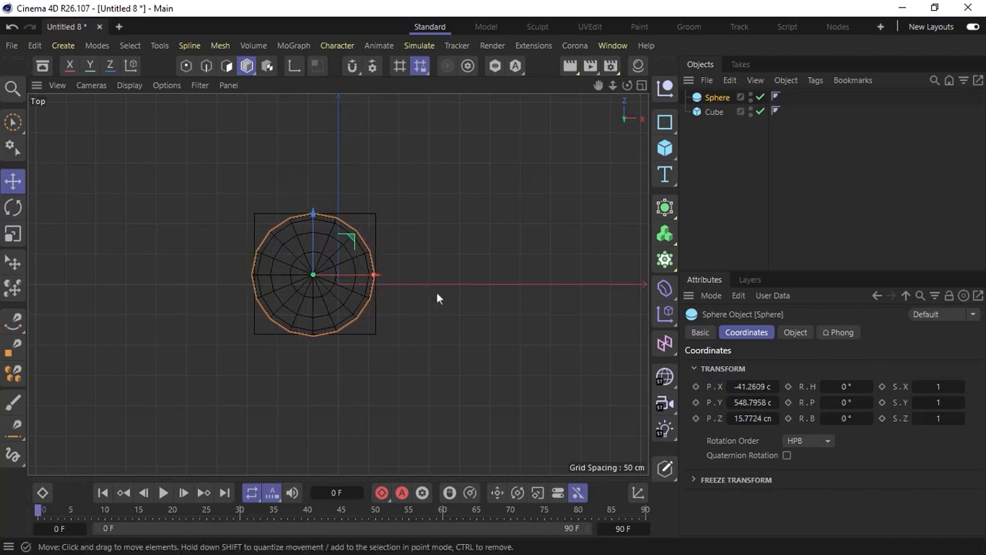
Examine the sphere's position above the cube in the maximized Perspective view, and return to the four-view layout
click(641, 85)
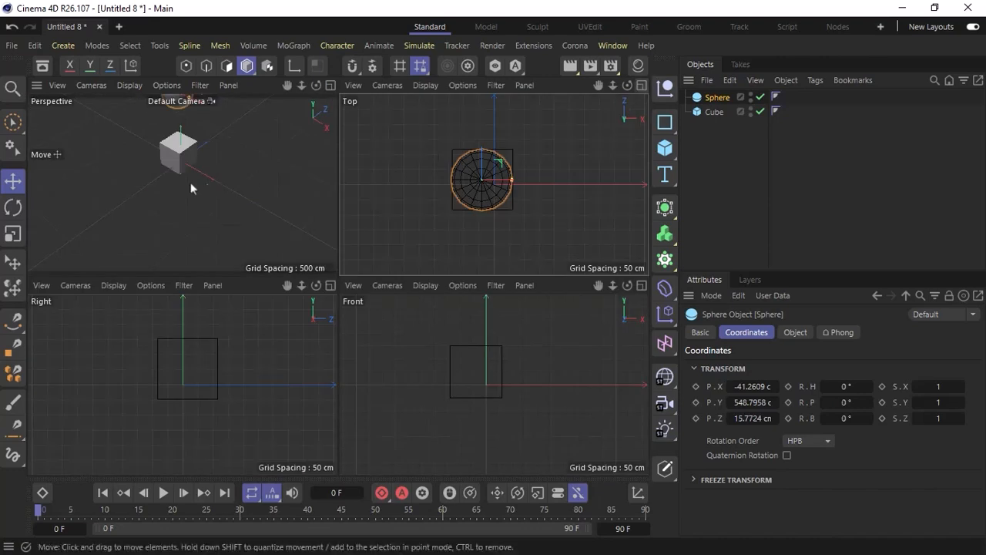
click(331, 85)
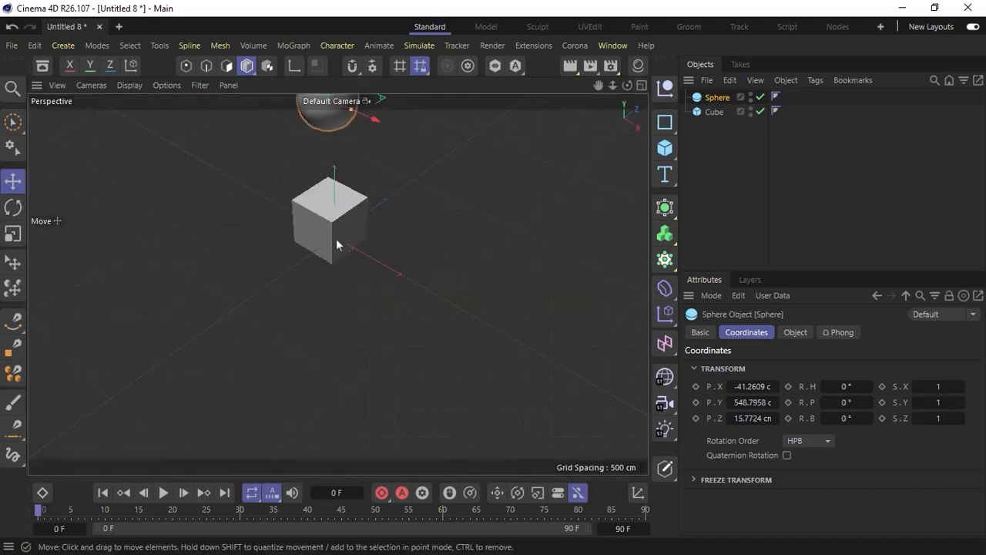
alt+drag(325, 244, 266, 165)
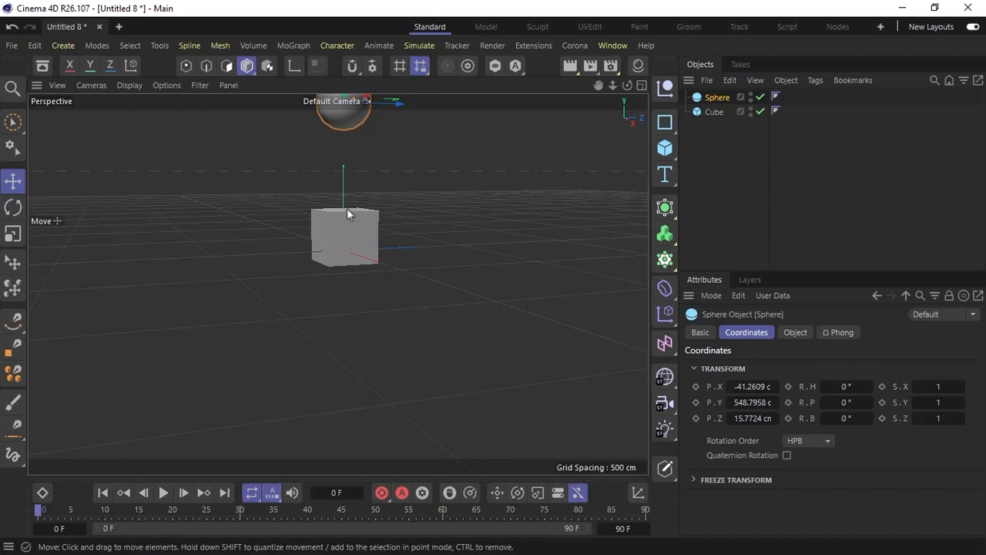
click(642, 85)
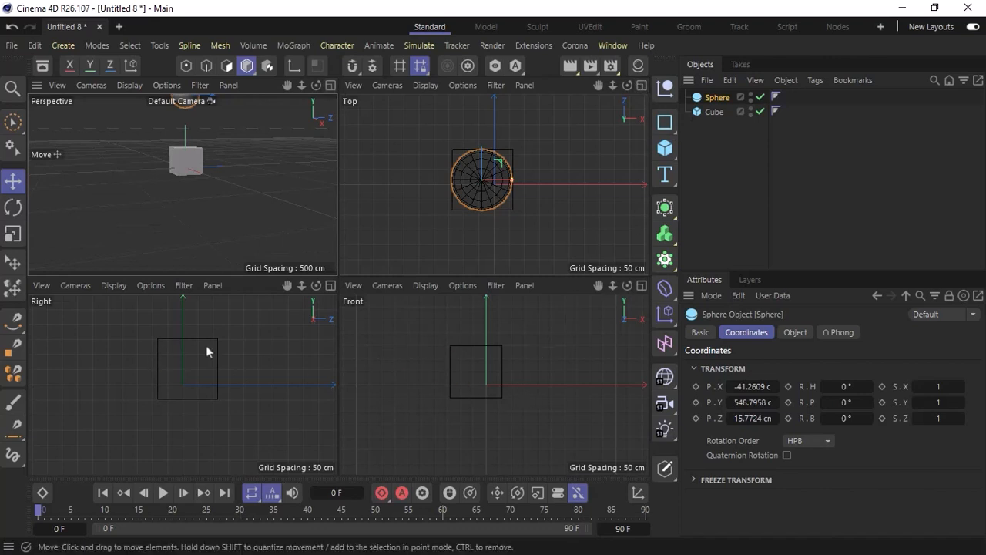
Lower the sphere along the Y axis onto the top of the cube in the maximized Front view, to about Y 256 cm
click(642, 285)
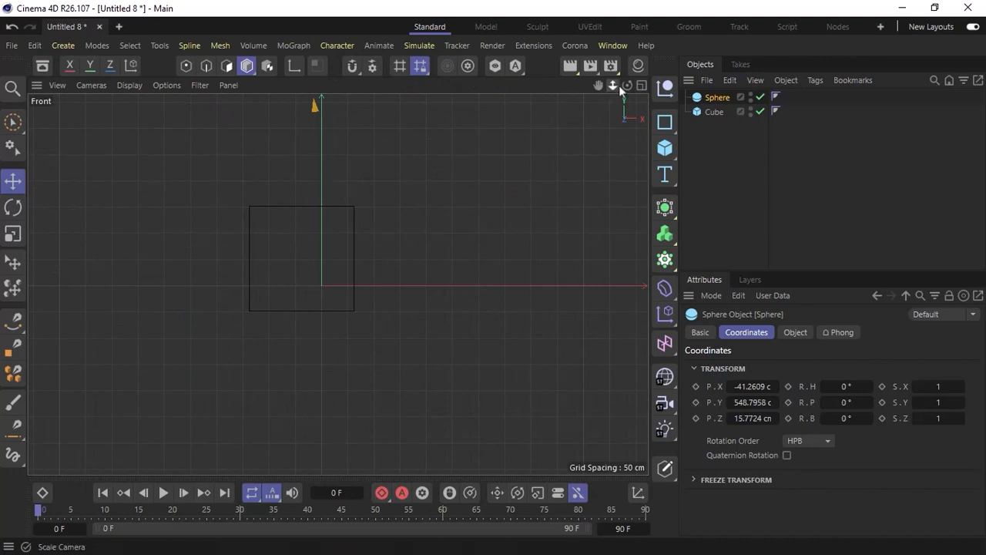
drag(613, 85, 337, 284)
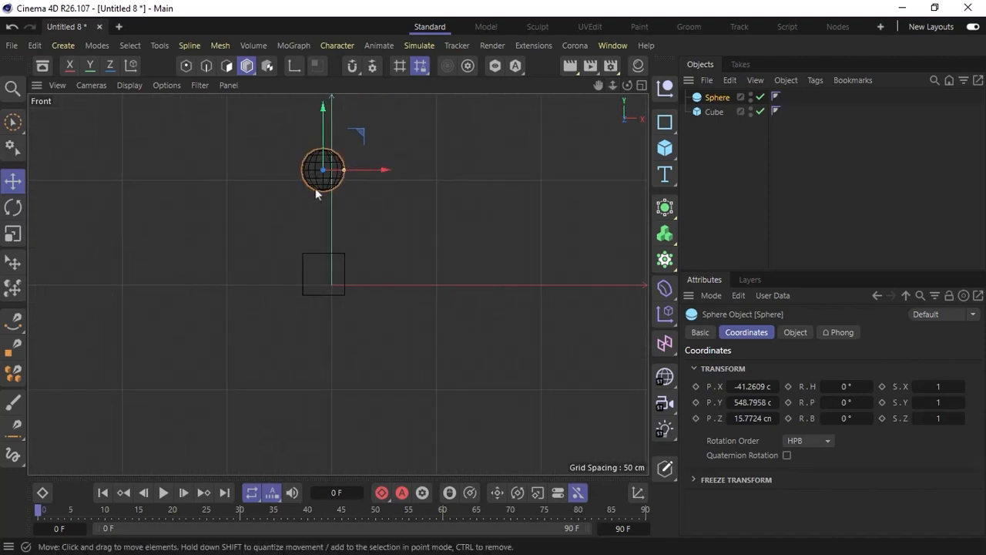
drag(322, 112, 322, 178)
click(642, 85)
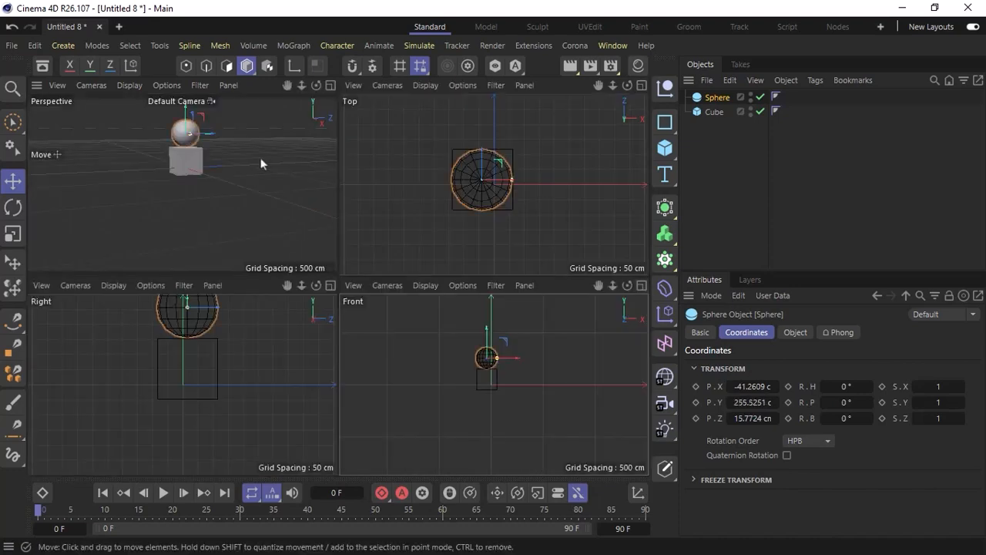
Examine the contact between the sphere and the cube up close in the maximized Perspective view, and return to the four-view layout
click(330, 85)
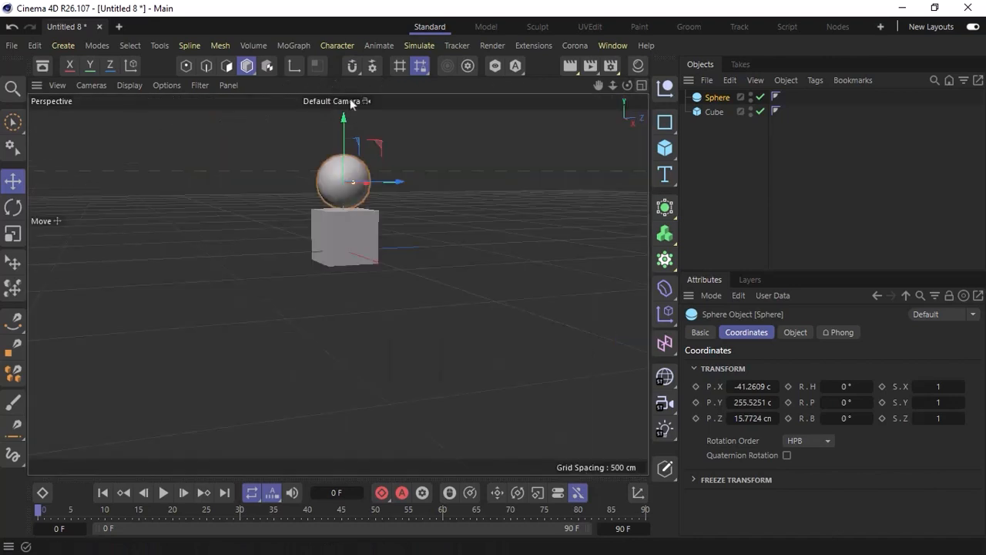
scroll(349, 215, up, 5)
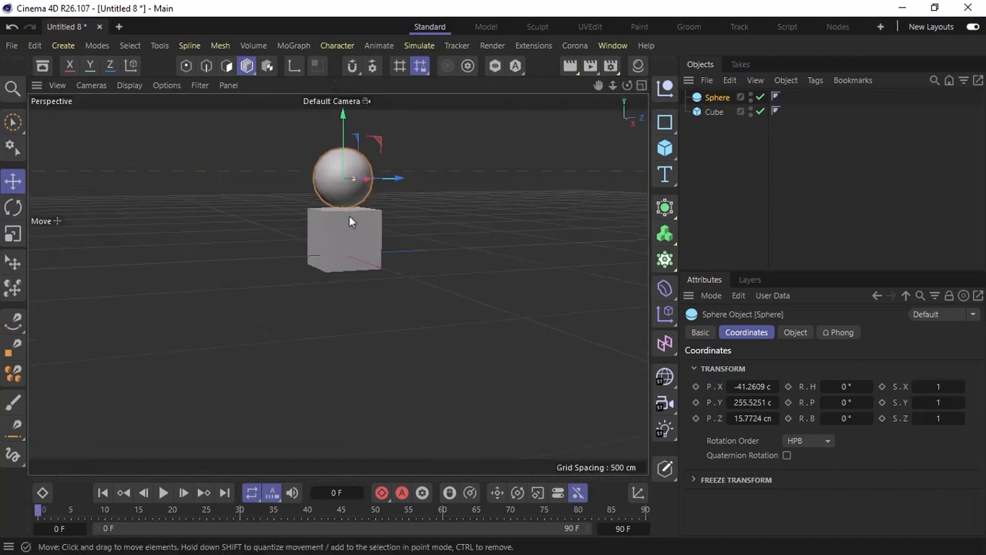
scroll(349, 215, up, 4)
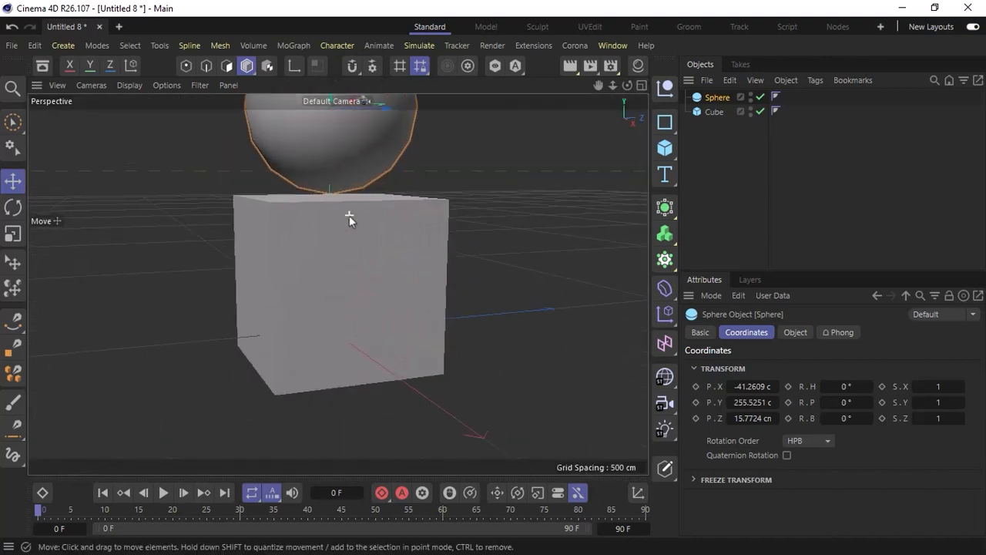
scroll(348, 216, up, 2)
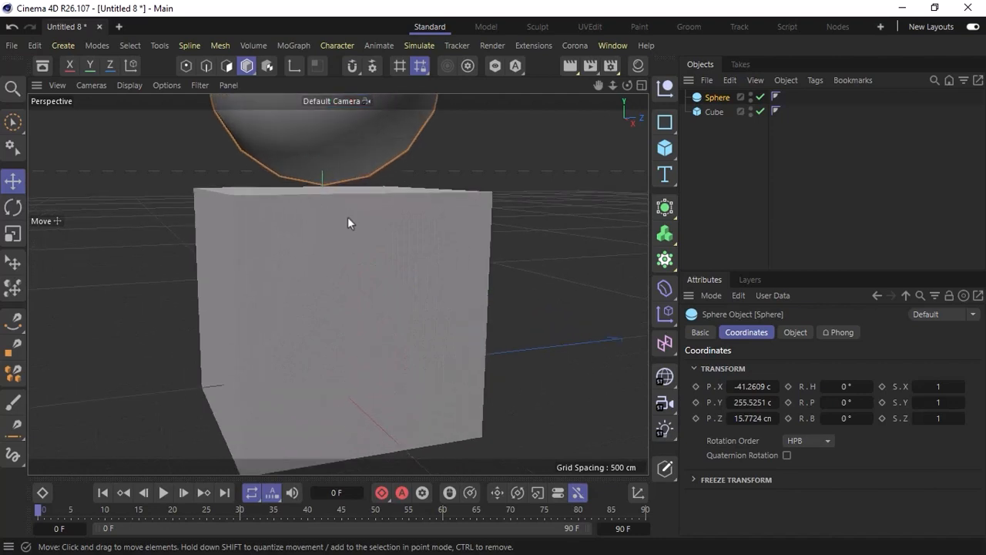
scroll(347, 217, down, 4)
scroll(462, 224, up, 3)
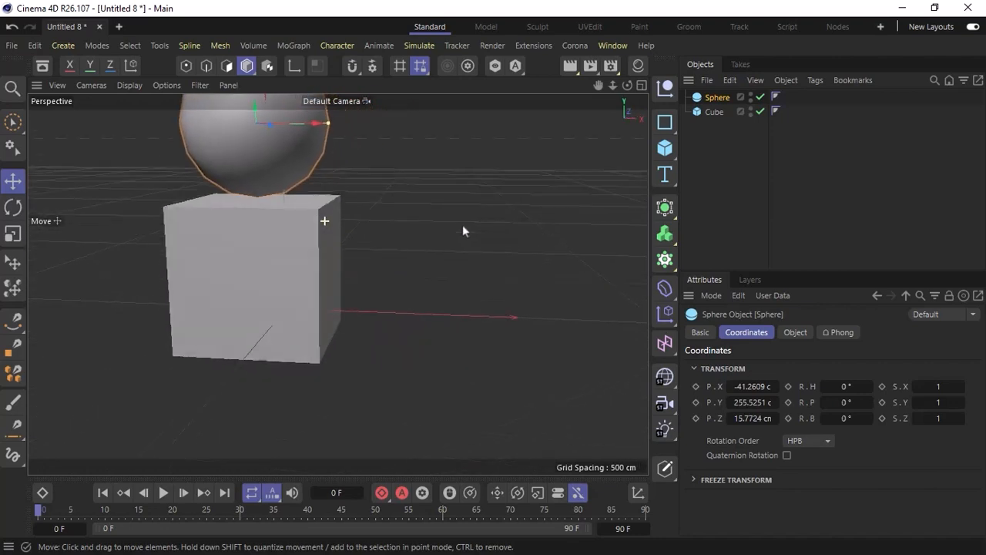
scroll(231, 216, up, 3)
alt+drag(230, 215, 238, 270)
scroll(247, 216, down, 5)
click(641, 85)
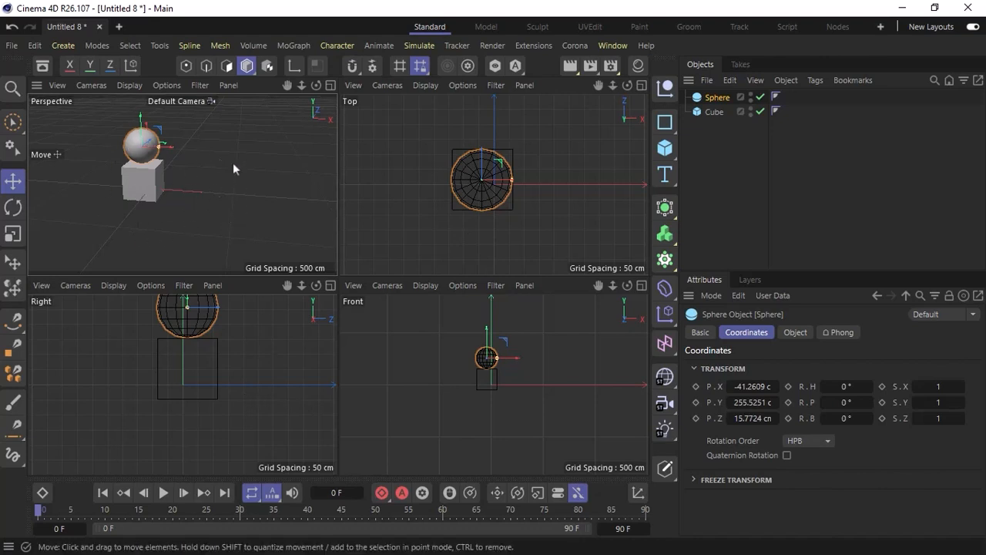
Shift the sphere along Z to about 10 cm in the Perspective view, and realign it over the cube at about Z 18 cm in the Top view
click(331, 84)
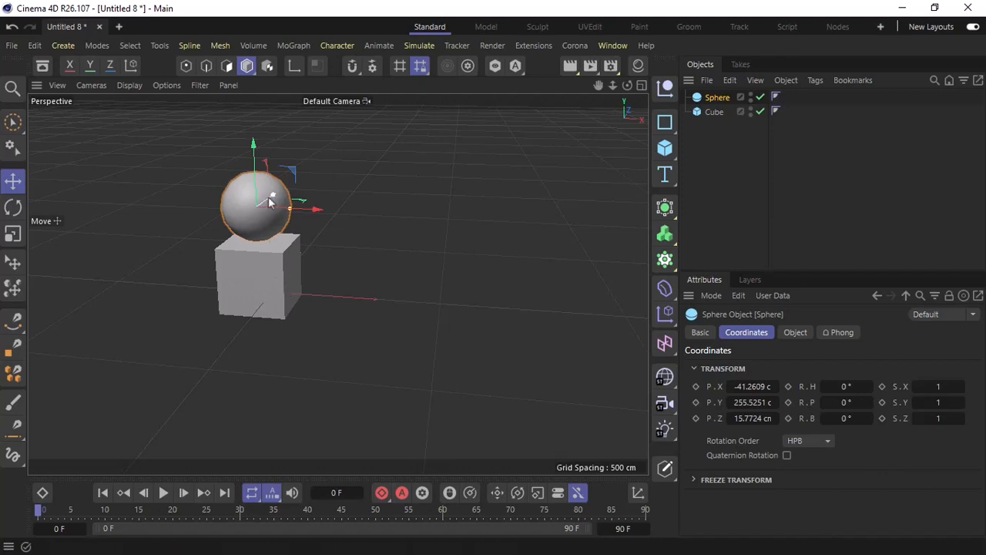
drag(281, 188, 277, 209)
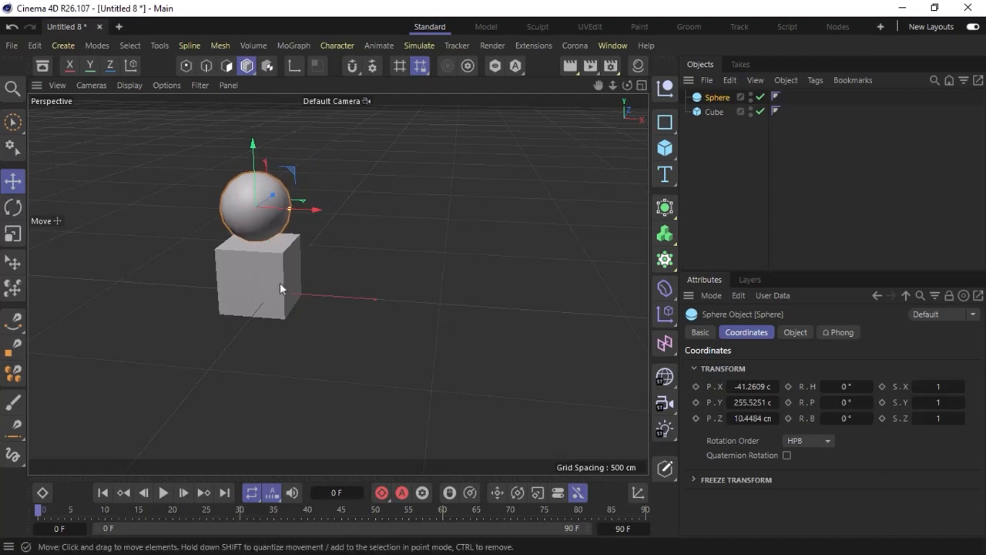
click(641, 85)
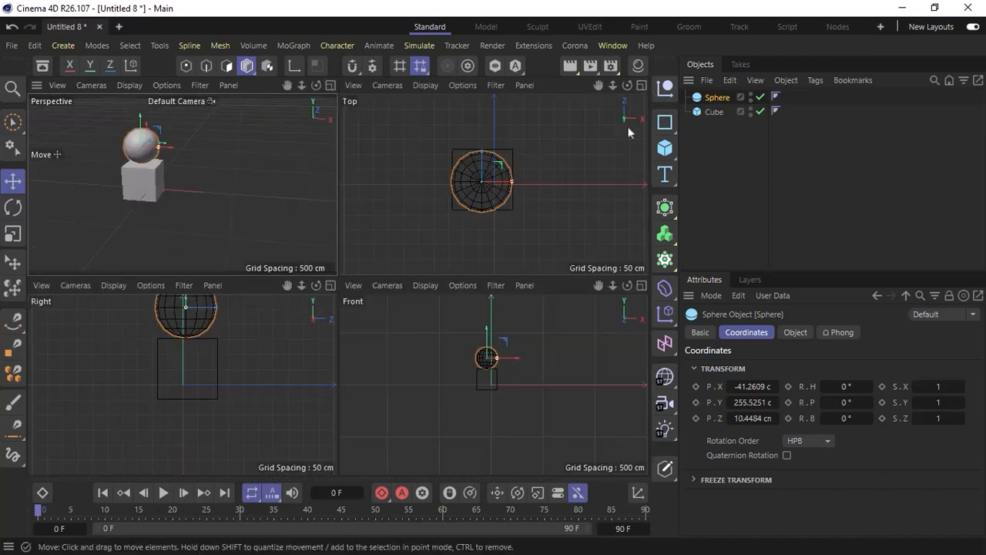
click(641, 87)
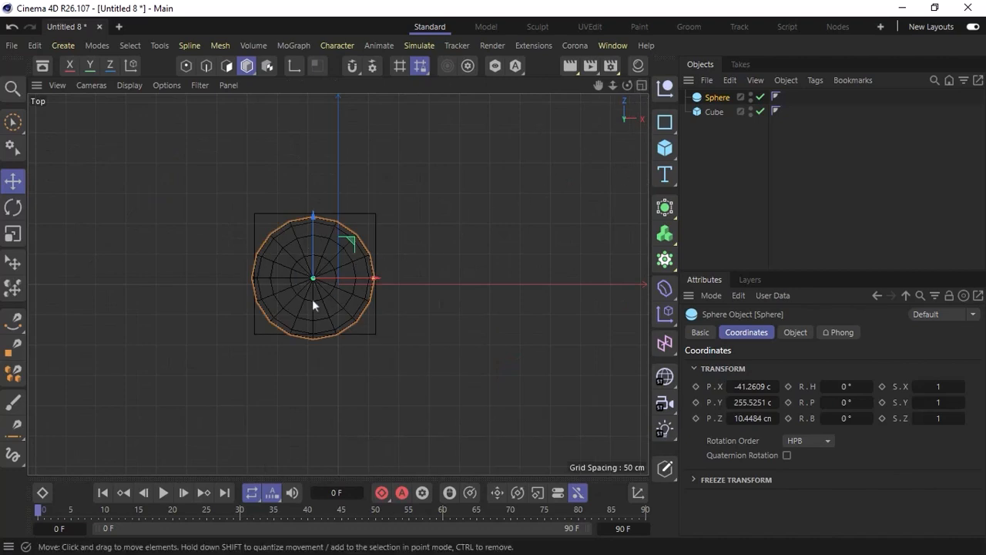
drag(312, 225, 314, 222)
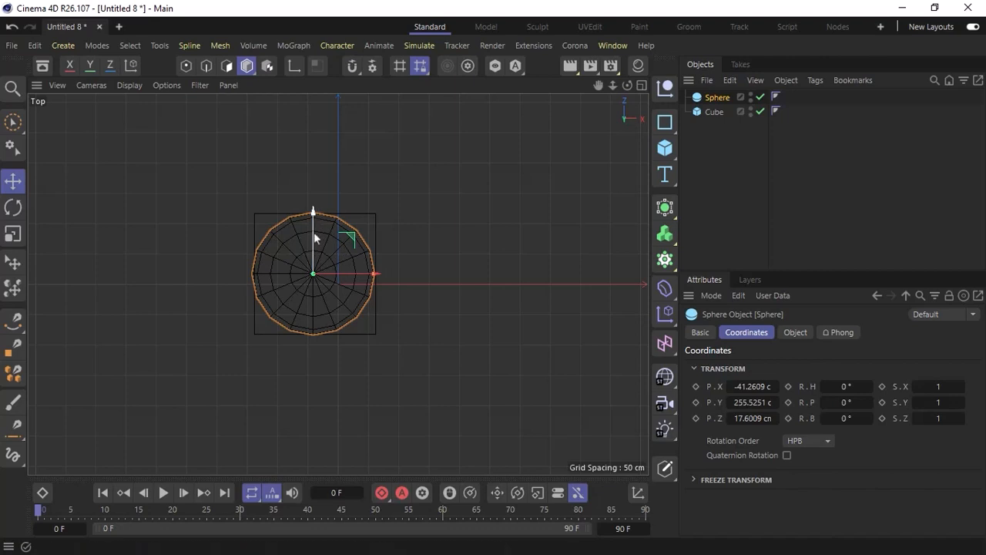
Try moving the sphere on the XZ plane and along the single X and Z axes in the Top view, undoing each move
drag(339, 240, 474, 176)
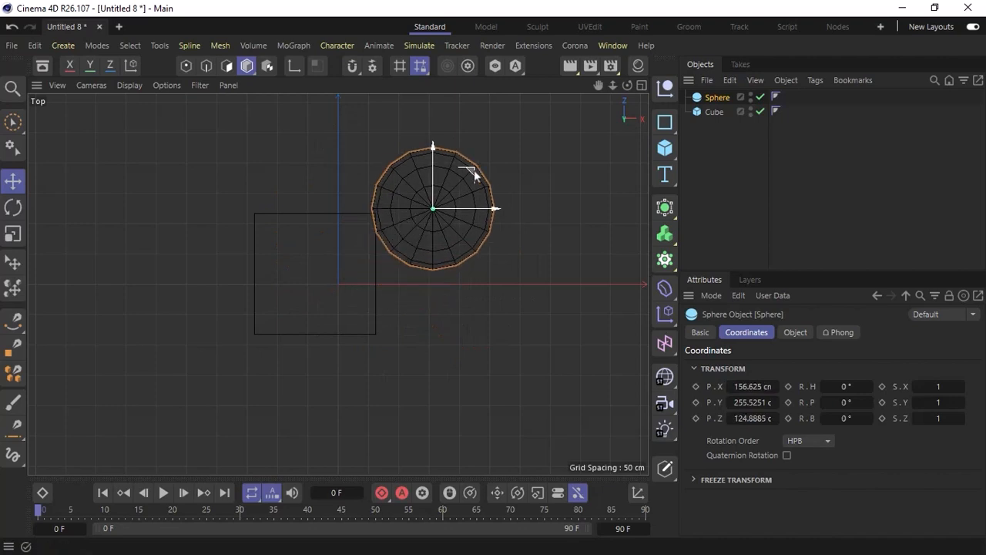
key(ctrl+z)
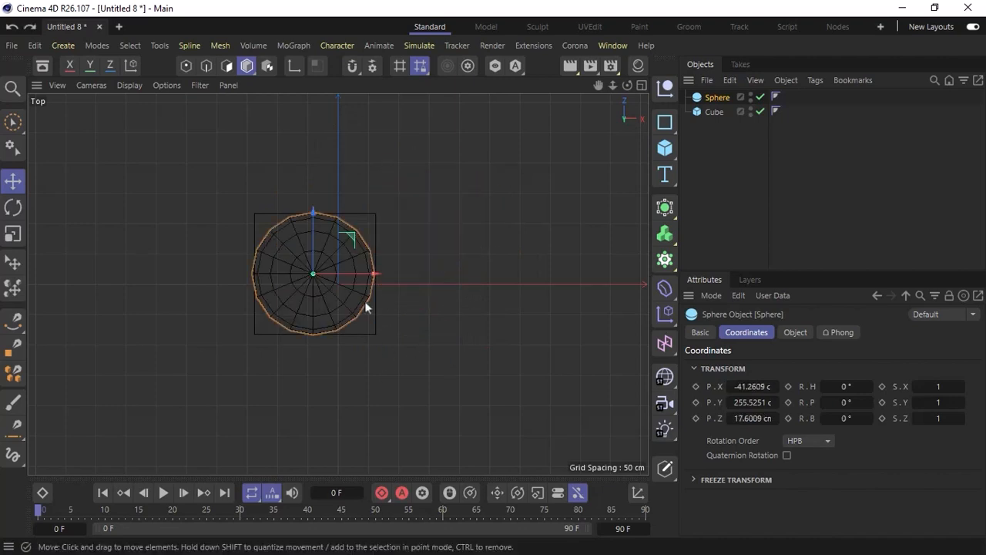
drag(350, 275, 417, 282)
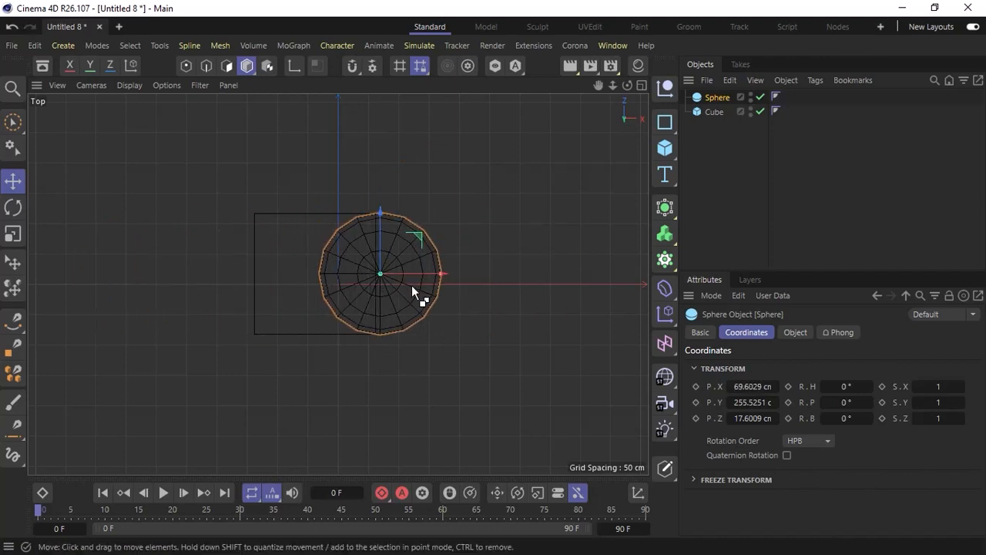
key(ctrl+z)
drag(312, 234, 581, 266)
key(ctrl+z)
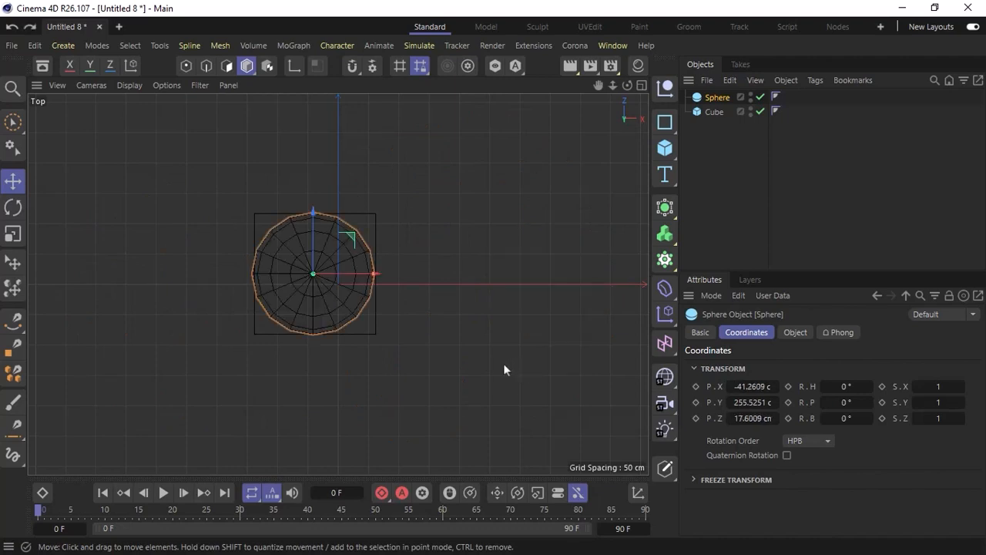
Try moving the sphere on the YZ and XY planes with the plane handles in the maximized Perspective view, restoring its position over the cube
click(641, 85)
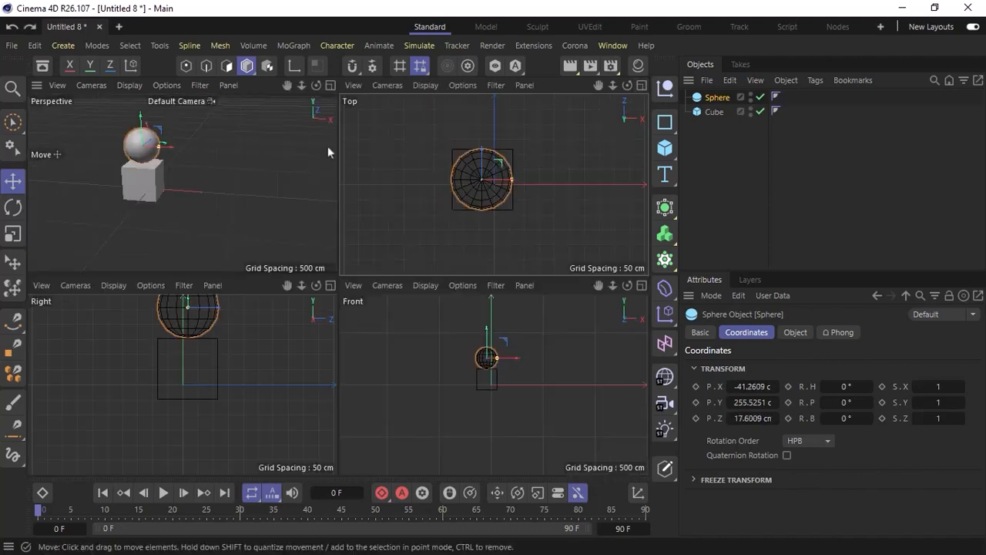
click(329, 85)
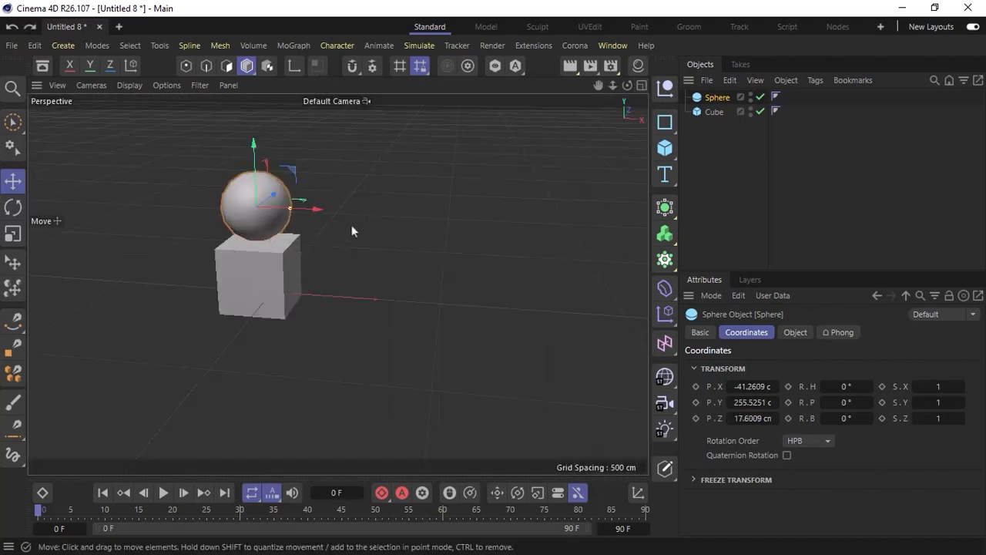
alt+drag(276, 247, 186, 355)
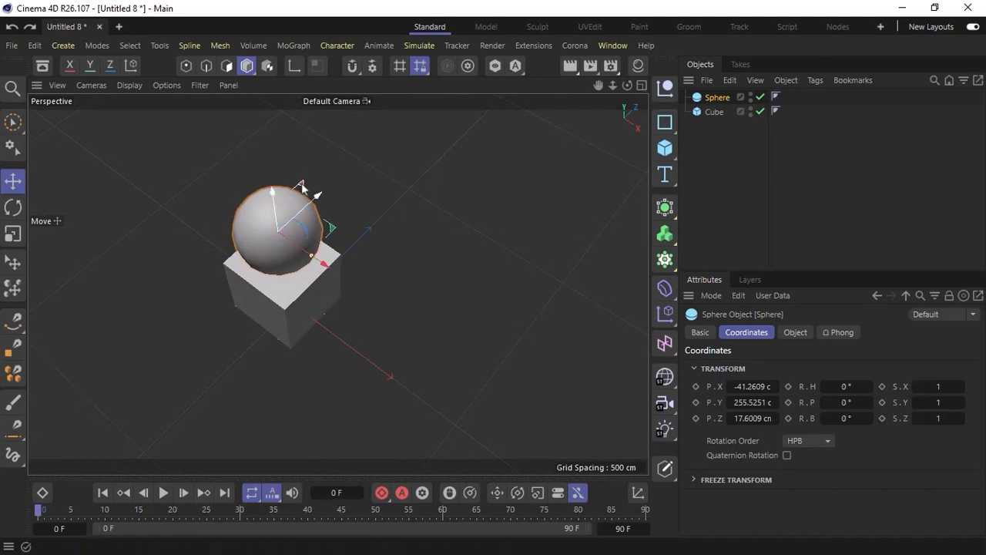
mouse_move(302, 185)
mouse_down()
mouse_move(324, 149)
mouse_move(234, 125)
mouse_move(348, 187)
mouse_move(233, 186)
mouse_move(315, 245)
mouse_move(265, 312)
mouse_move(310, 200)
mouse_move(302, 192)
mouse_up()
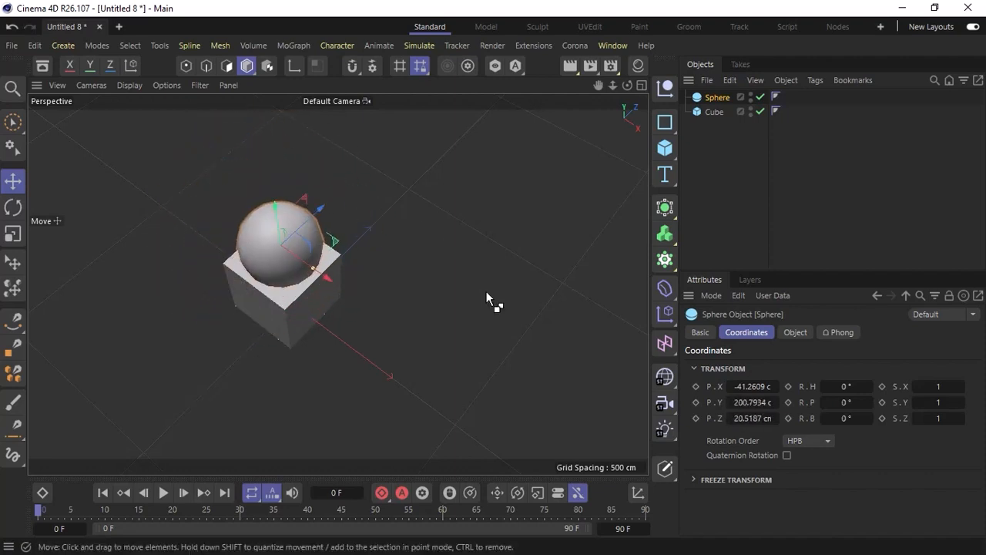
key(ctrl+z)
alt+drag(296, 336, 482, 304)
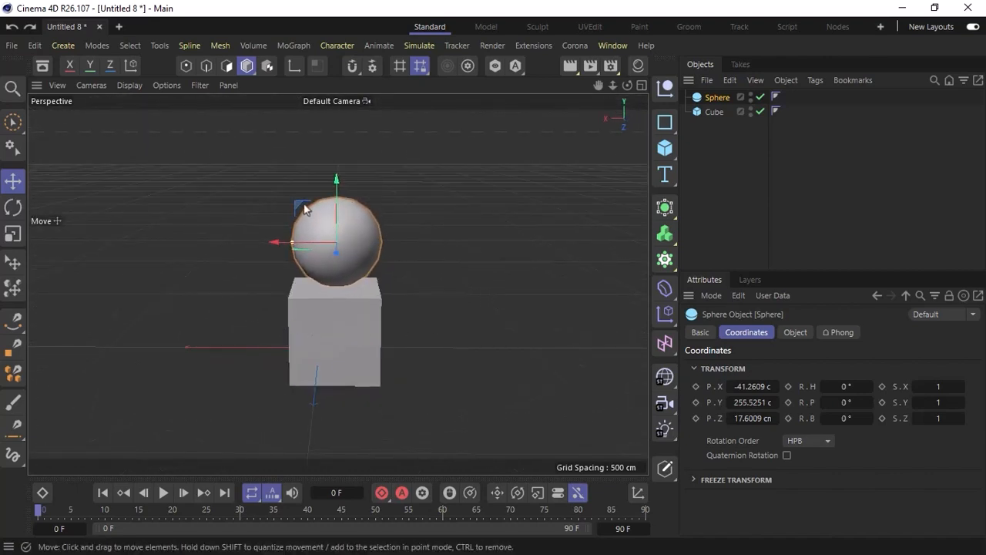
mouse_move(299, 208)
mouse_down()
mouse_move(289, 187)
mouse_move(154, 185)
mouse_move(286, 189)
mouse_move(241, 128)
mouse_move(280, 170)
mouse_move(169, 172)
mouse_move(308, 161)
mouse_move(441, 180)
mouse_move(298, 106)
mouse_move(217, 304)
mouse_move(373, 156)
mouse_move(230, 225)
mouse_move(390, 189)
mouse_move(273, 207)
mouse_move(299, 205)
mouse_up()
Examine the stacked sphere and cube from several sides in the Perspective view, switching to the four-view layout and back
alt+drag(301, 326, 579, 347)
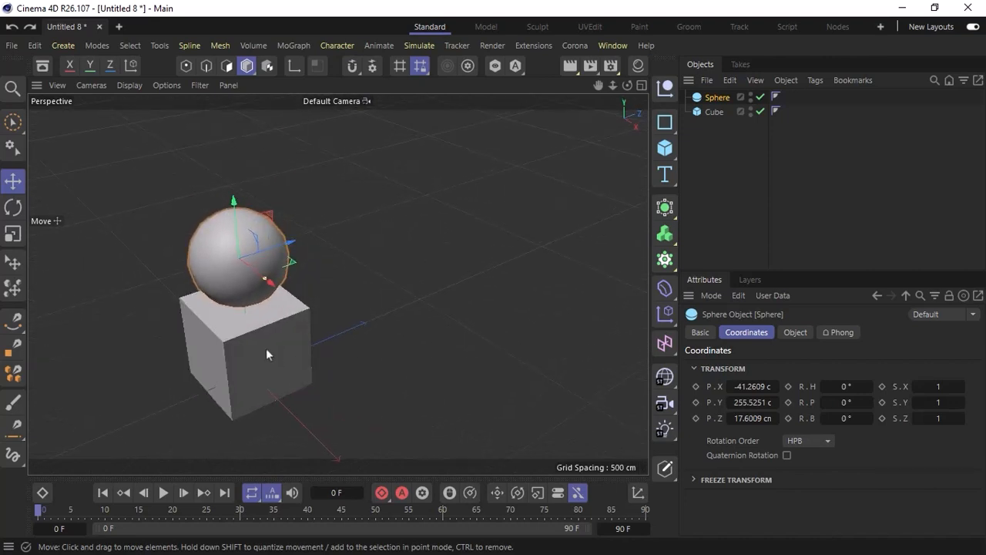
alt+middle_drag(267, 353, 350, 249)
alt+drag(350, 250, 388, 264)
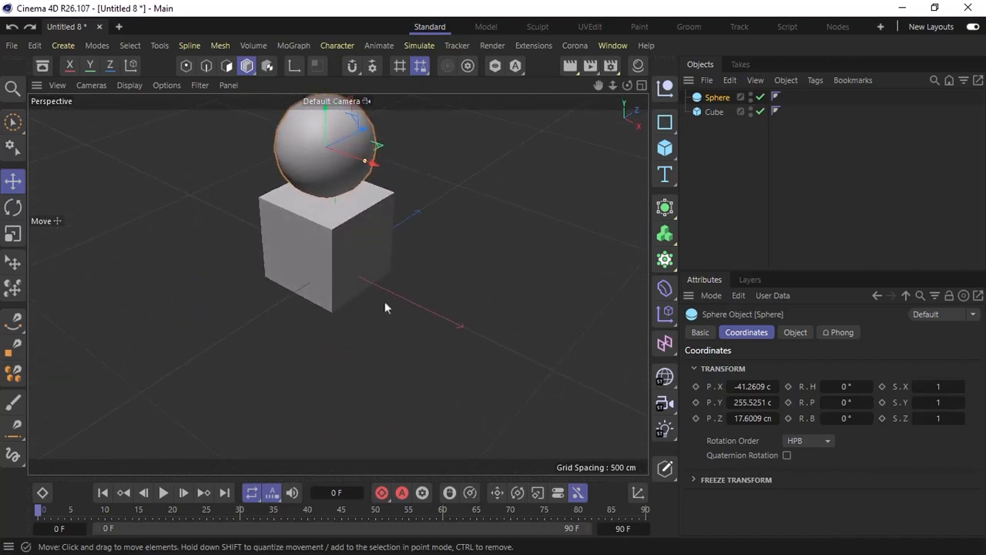
alt+middle_drag(369, 257, 328, 300)
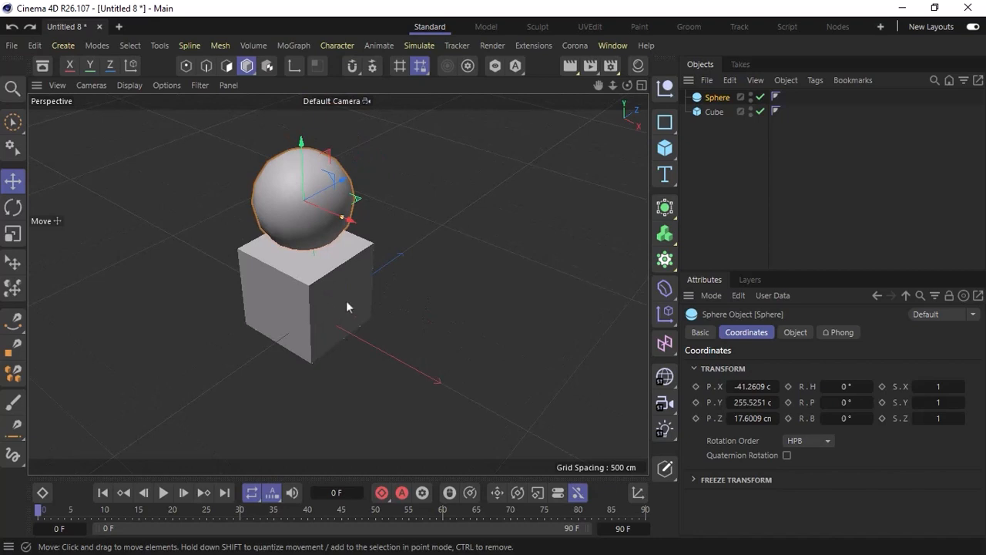
alt+drag(334, 295, 184, 261)
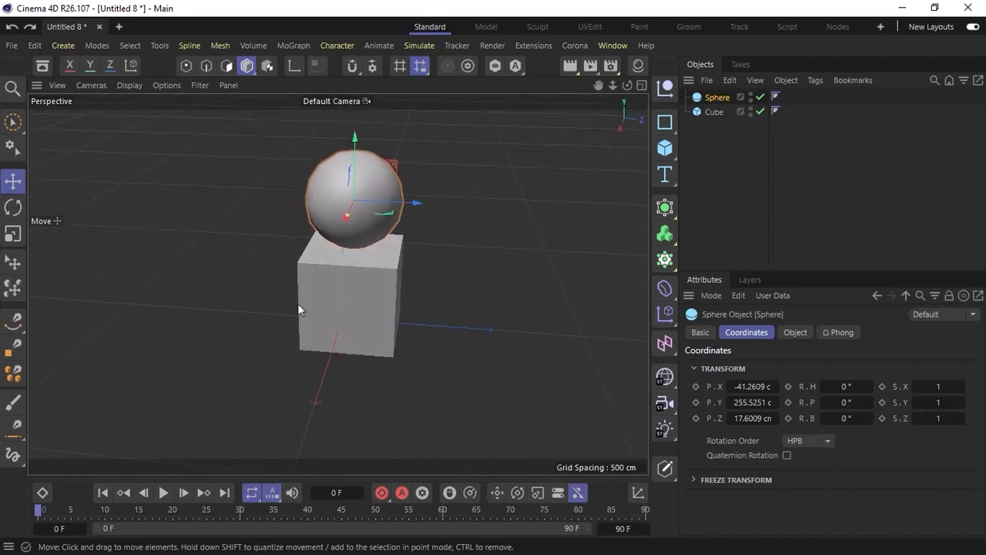
alt+drag(298, 308, 258, 313)
alt+drag(389, 330, 119, 313)
alt+drag(362, 315, 295, 324)
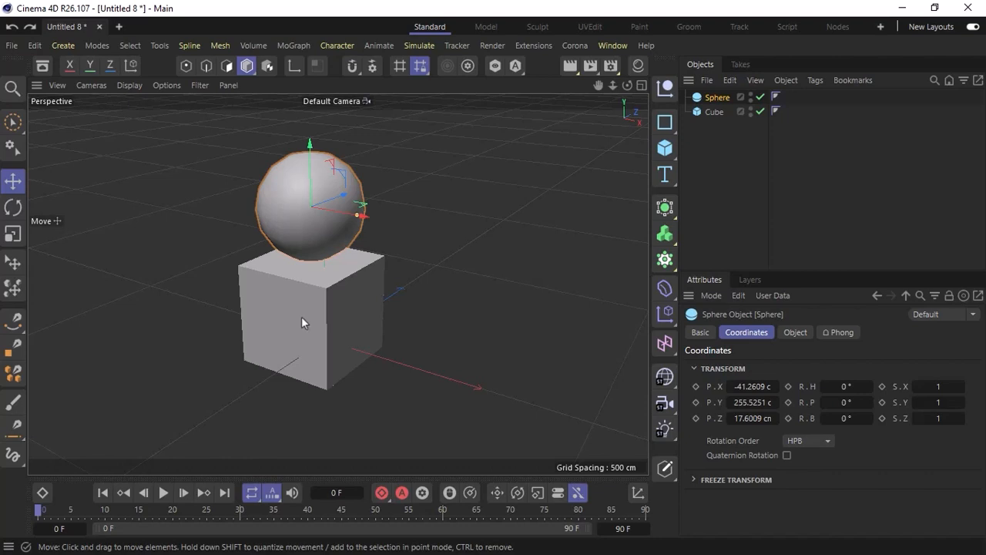
click(641, 85)
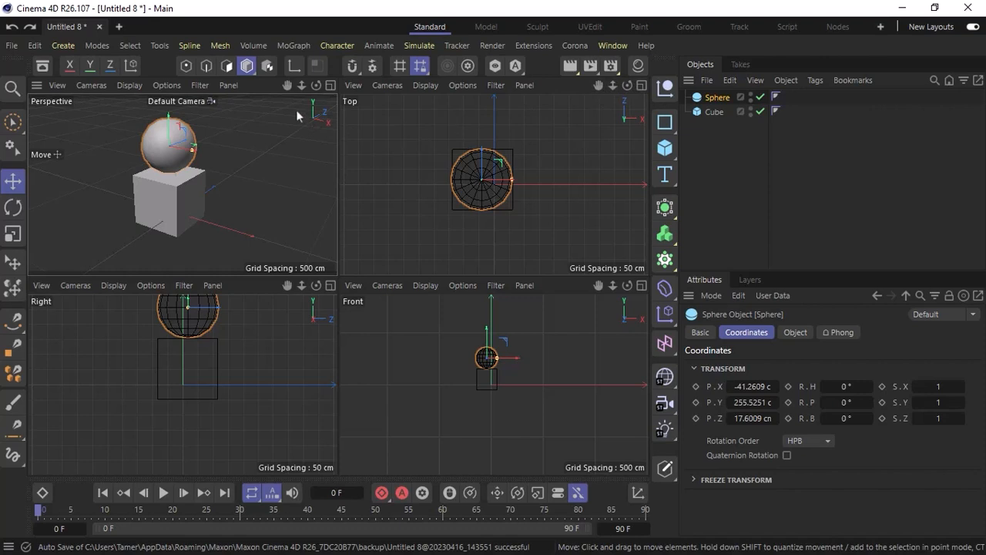
click(329, 86)
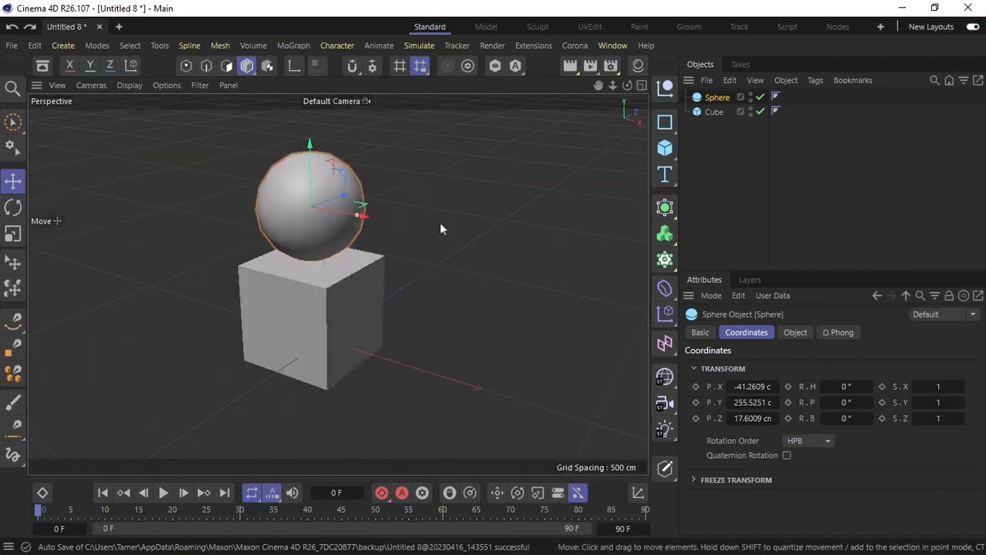